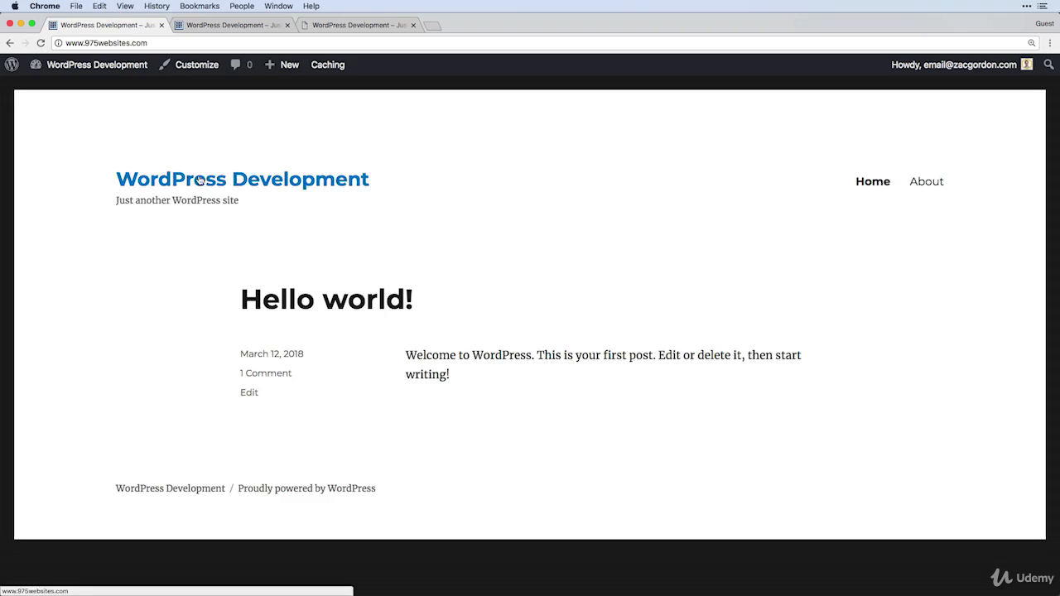
Check the live and staging sites, then open the Additional CSS editor in the wordpress.dev site's customizer.
click(236, 25)
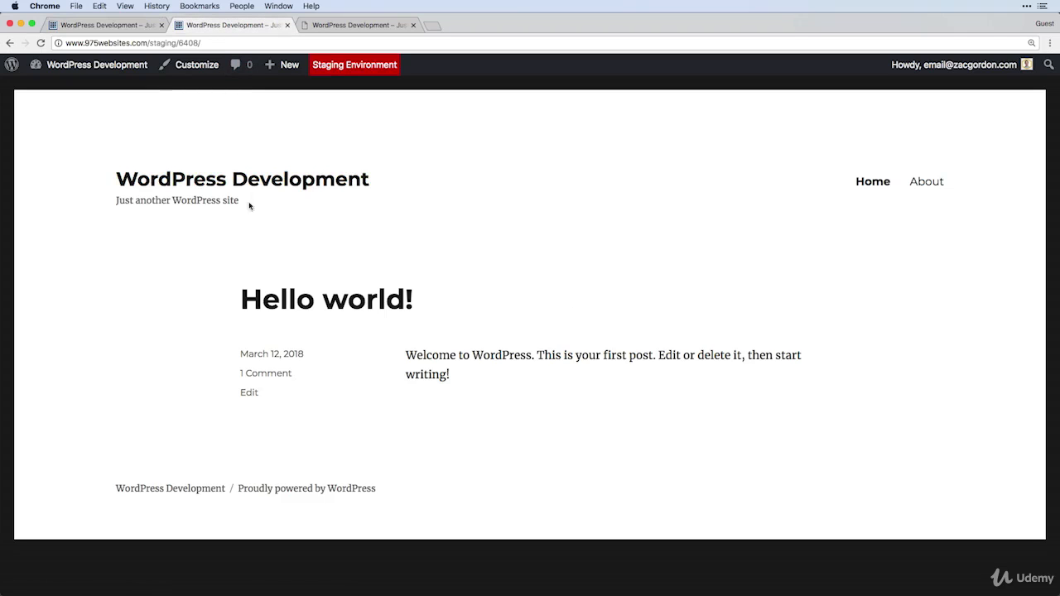
click(350, 27)
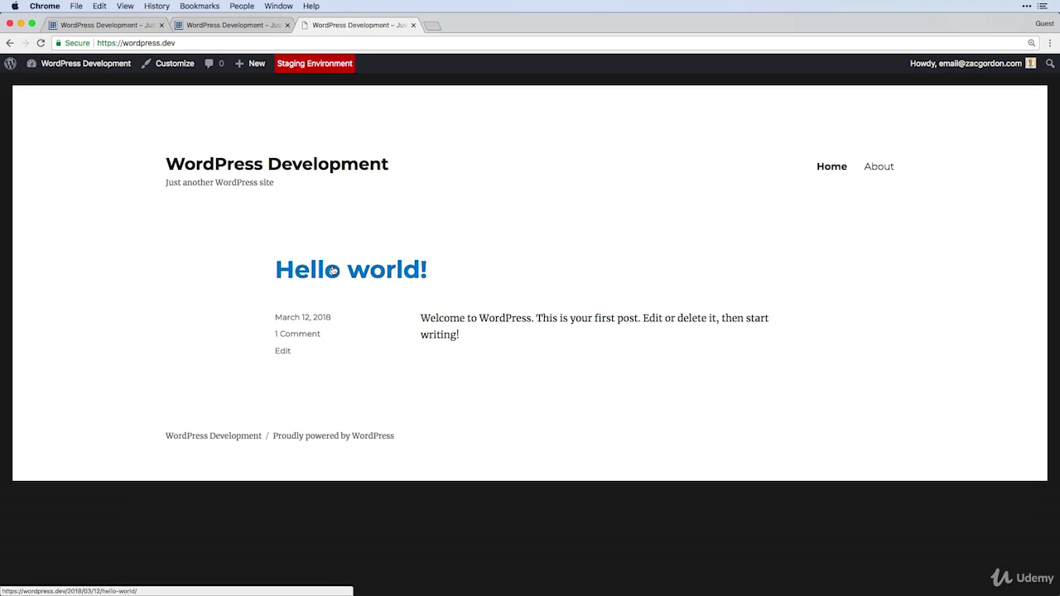
click(180, 69)
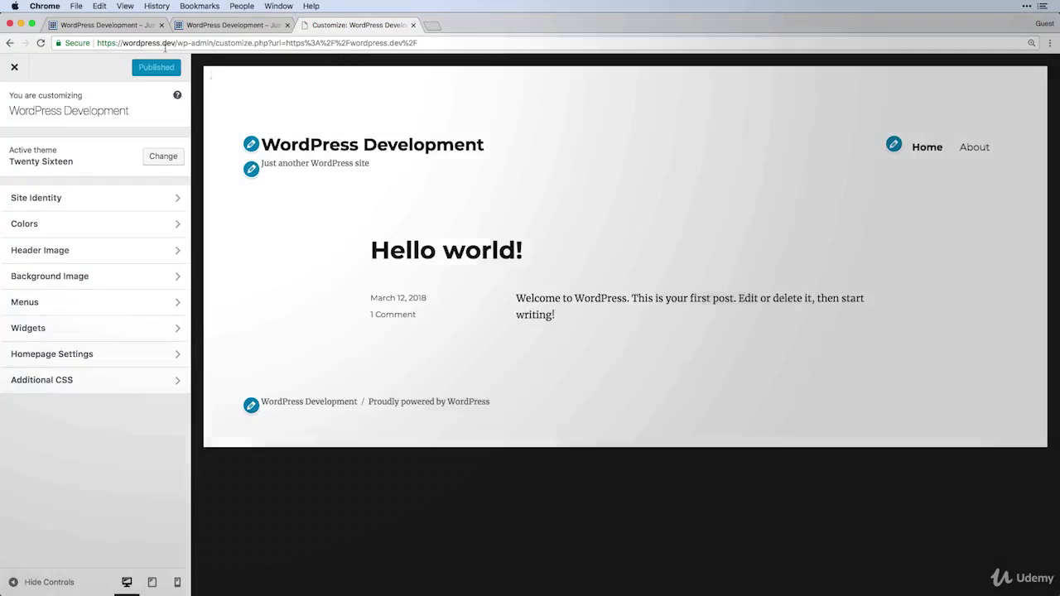
click(135, 384)
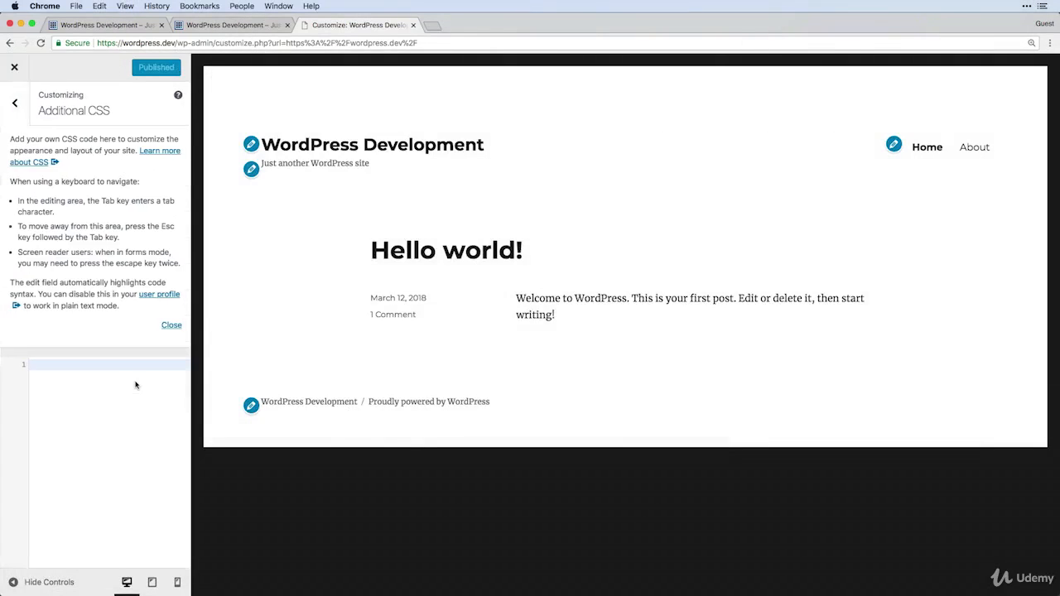
click(168, 324)
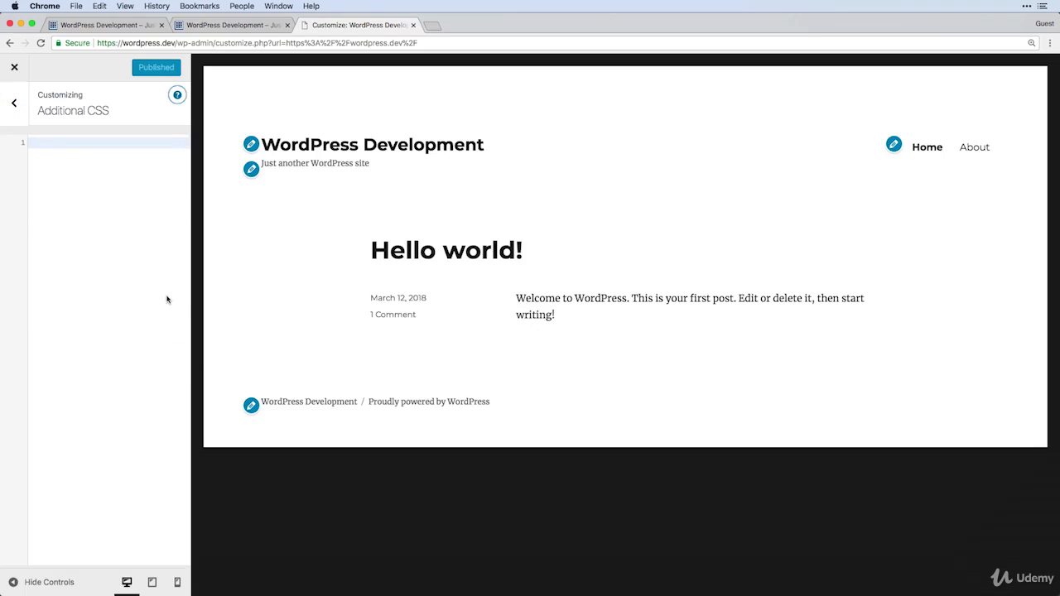
Add the CSS rule "body { background: white; }", publish it and close the customizer.
click(82, 170)
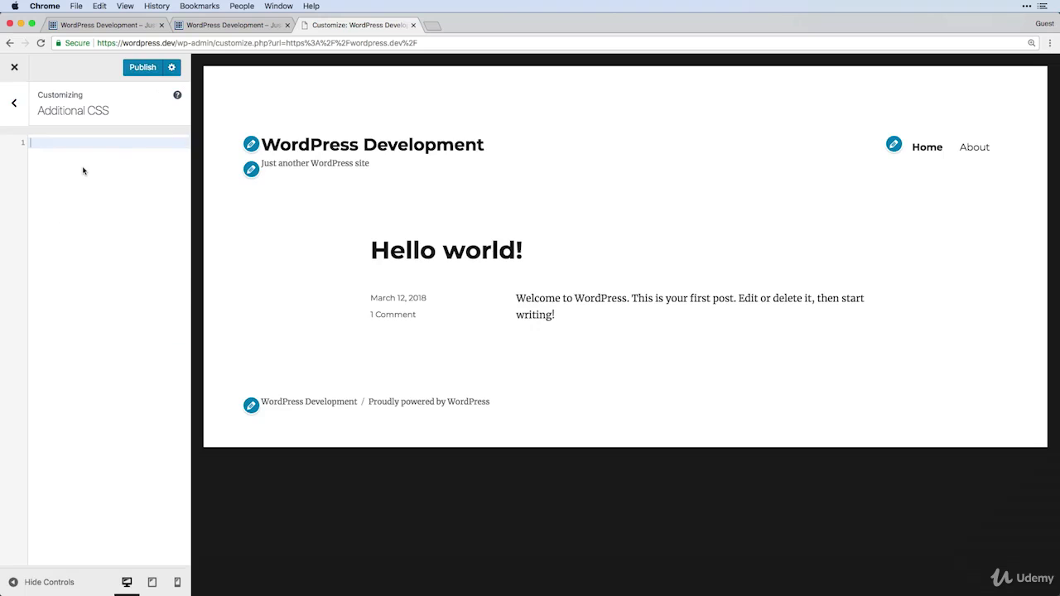
key(super+plus)
key(super+plus)
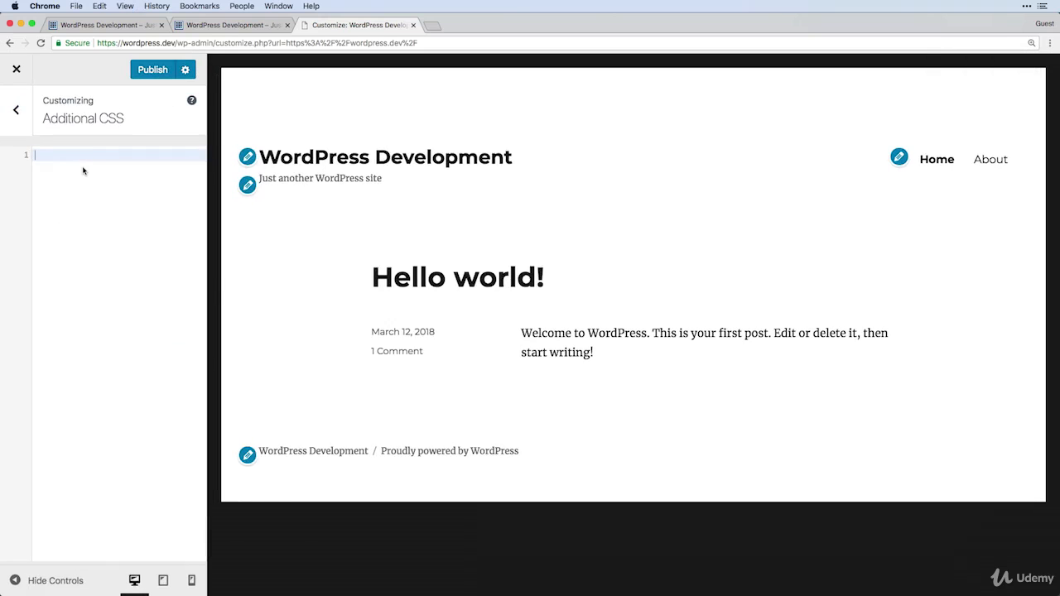
text(body {)
key(Return)
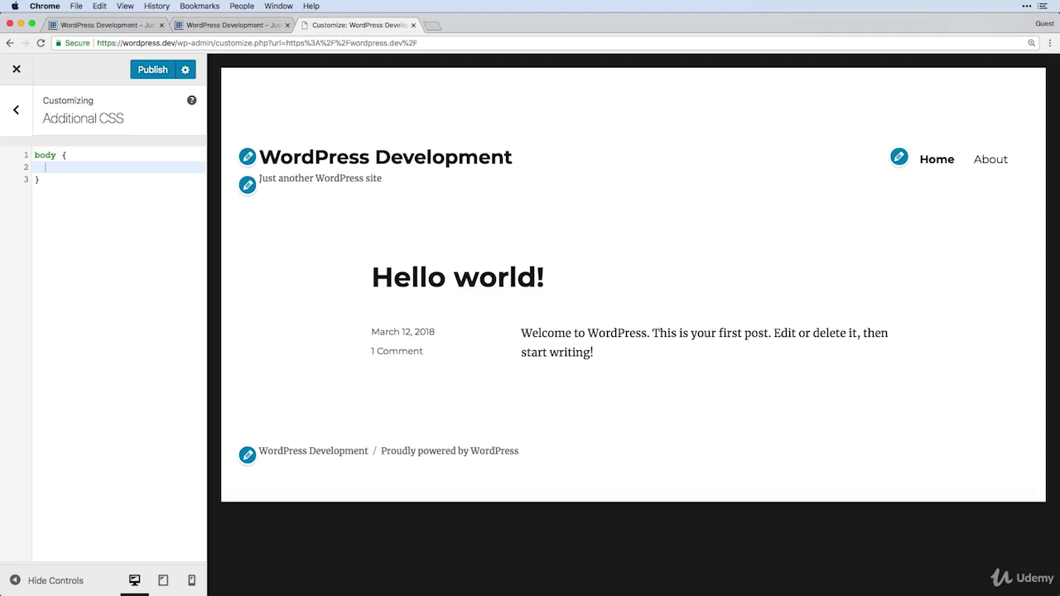
text(background:)
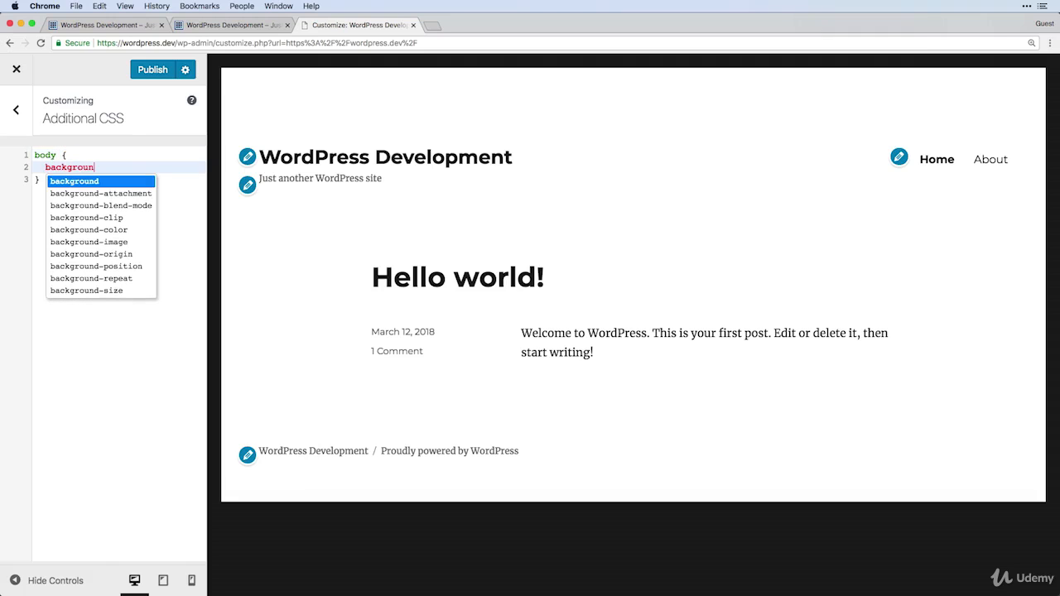
text( white;)
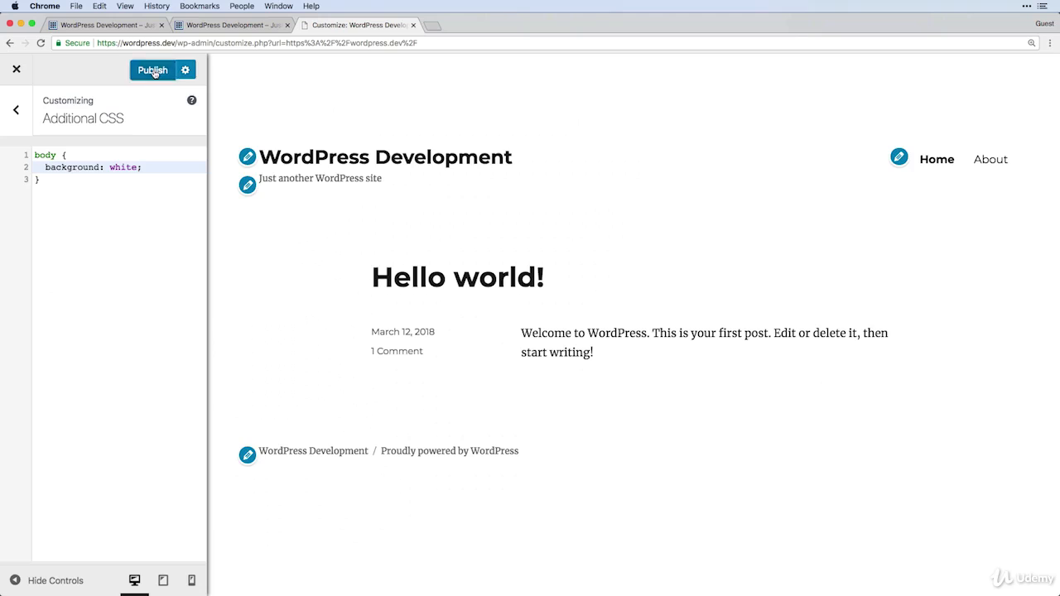
click(154, 72)
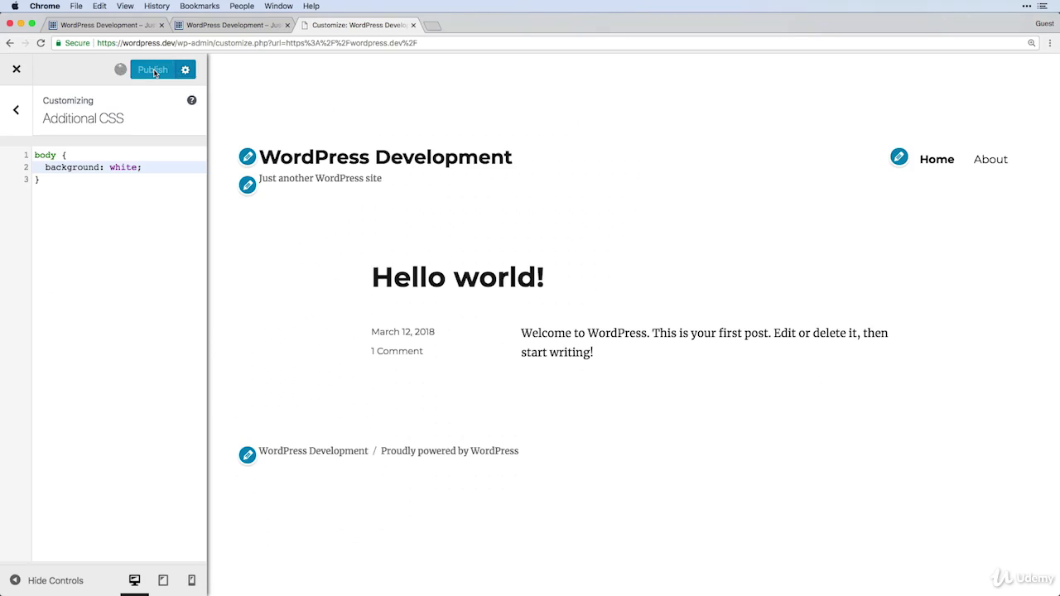
click(14, 71)
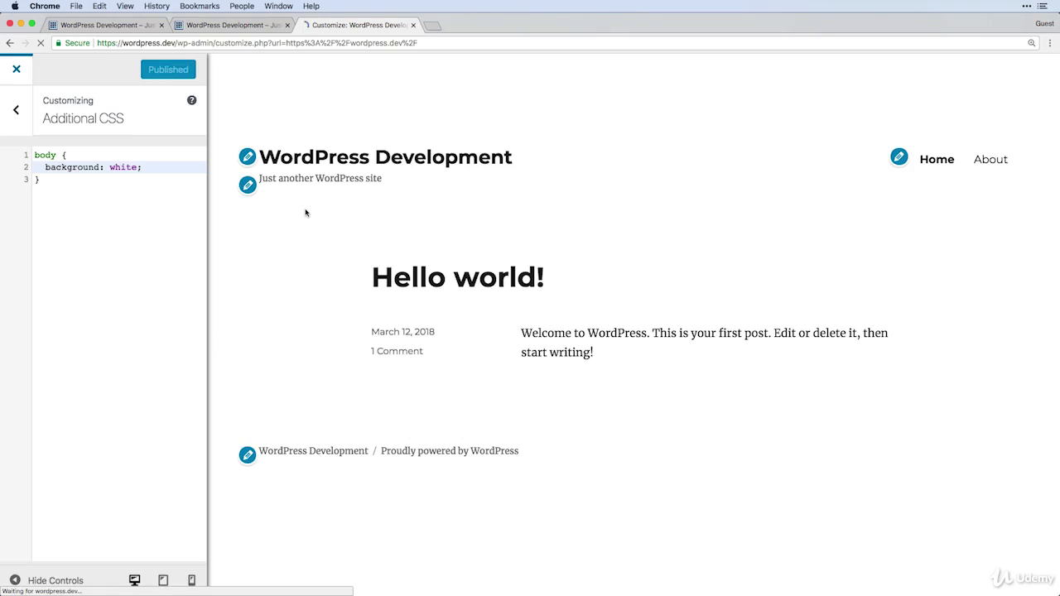
Compare the home pages of the staging and live sites with the local wordpress.dev site.
click(247, 27)
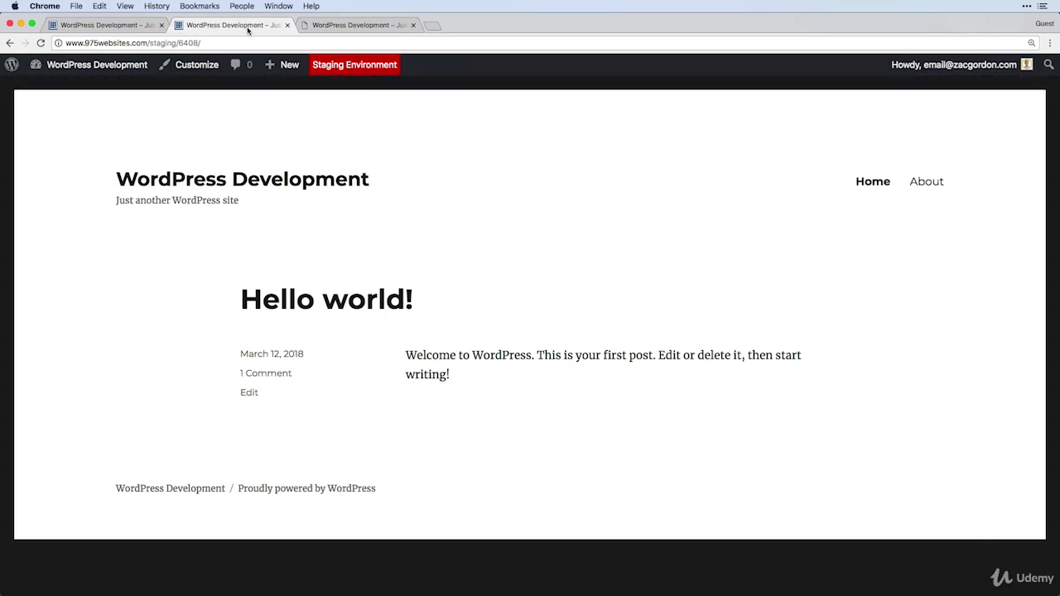
click(118, 29)
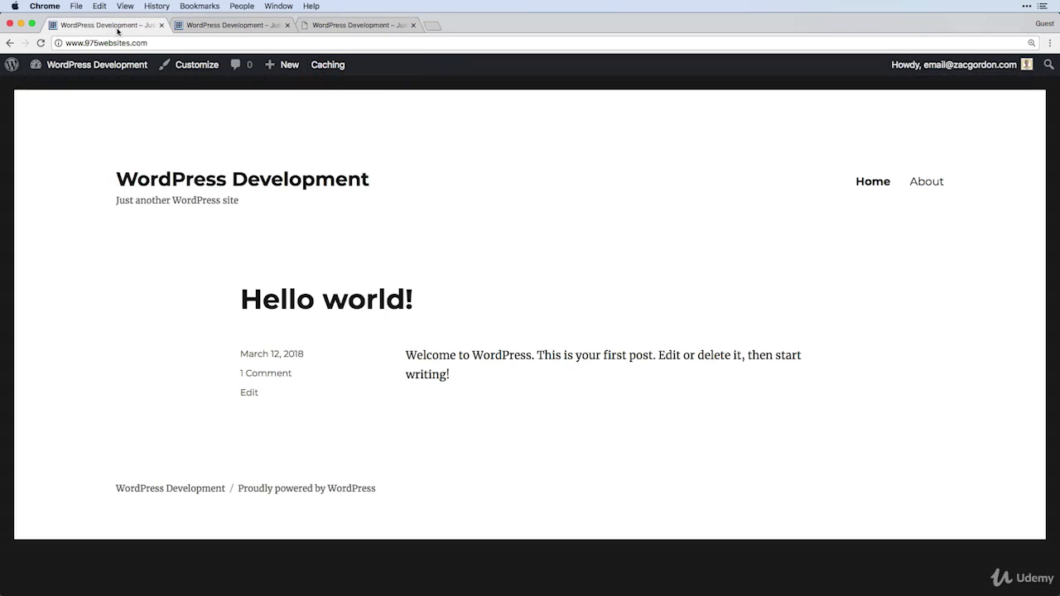
click(351, 32)
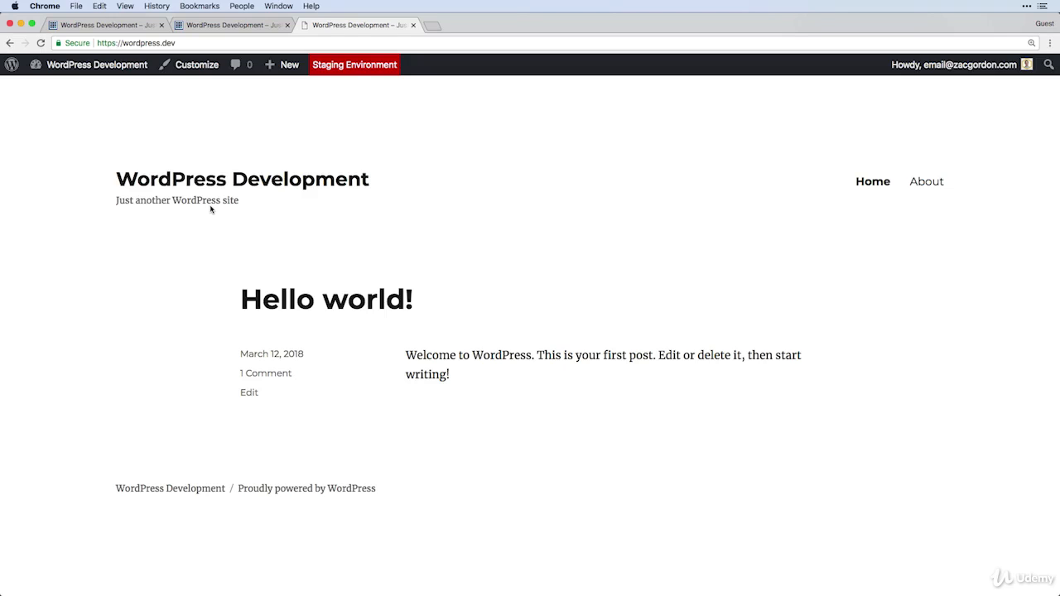
click(111, 85)
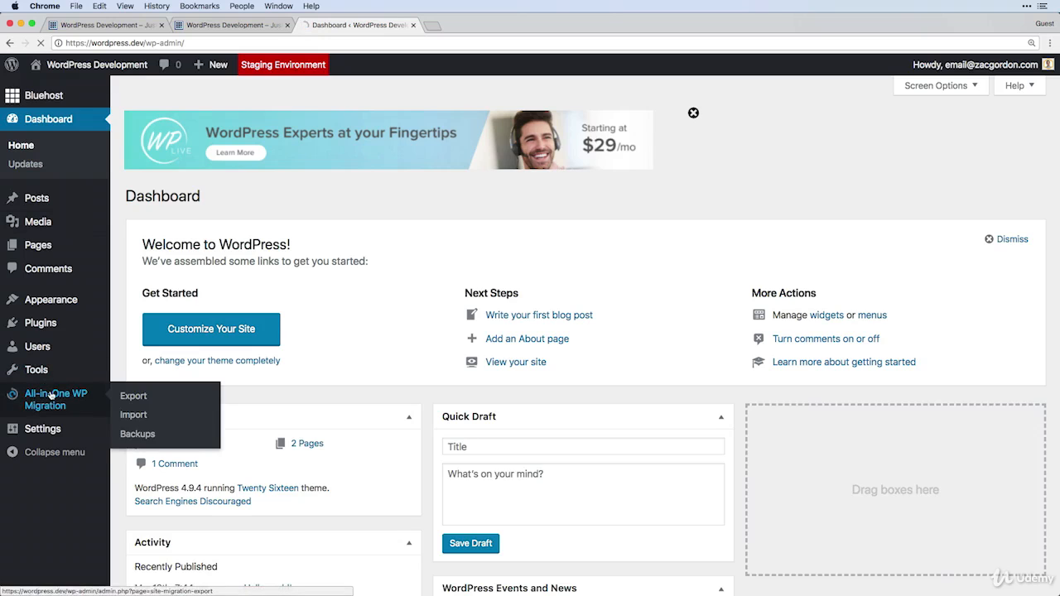
click(51, 396)
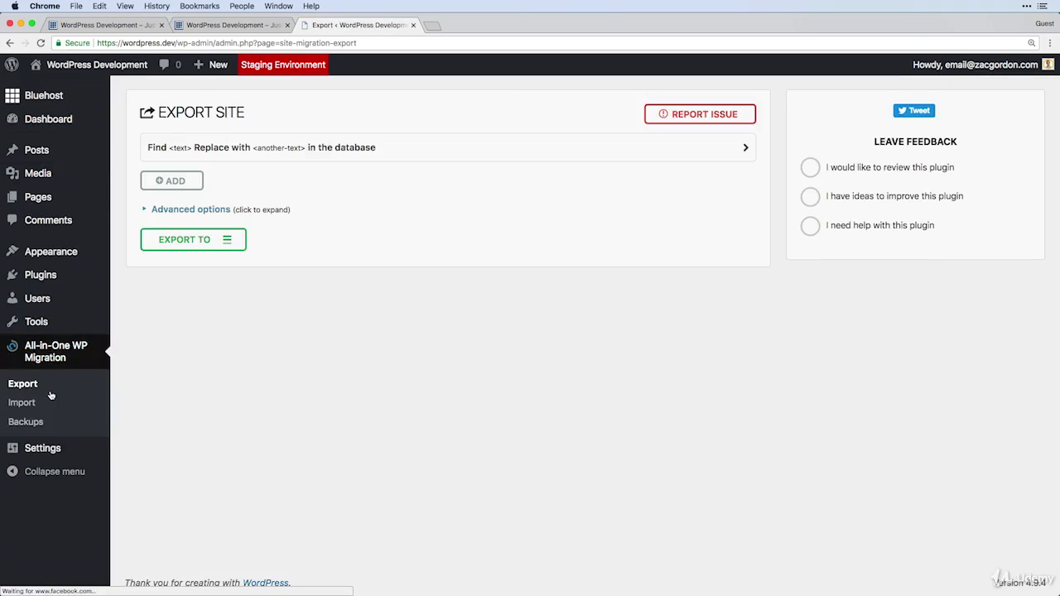
click(207, 150)
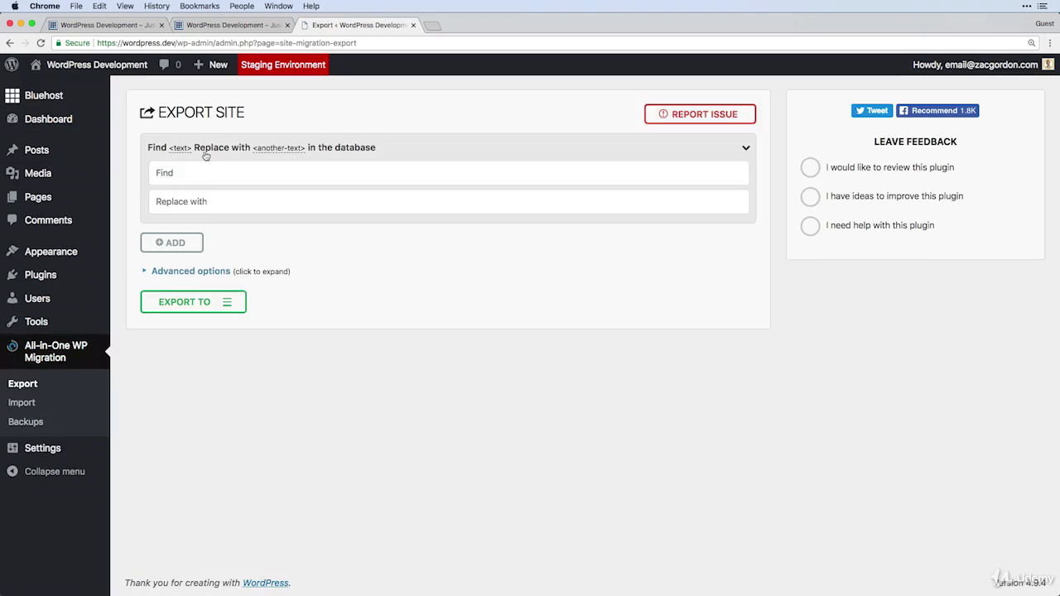
drag(98, 42, 143, 42)
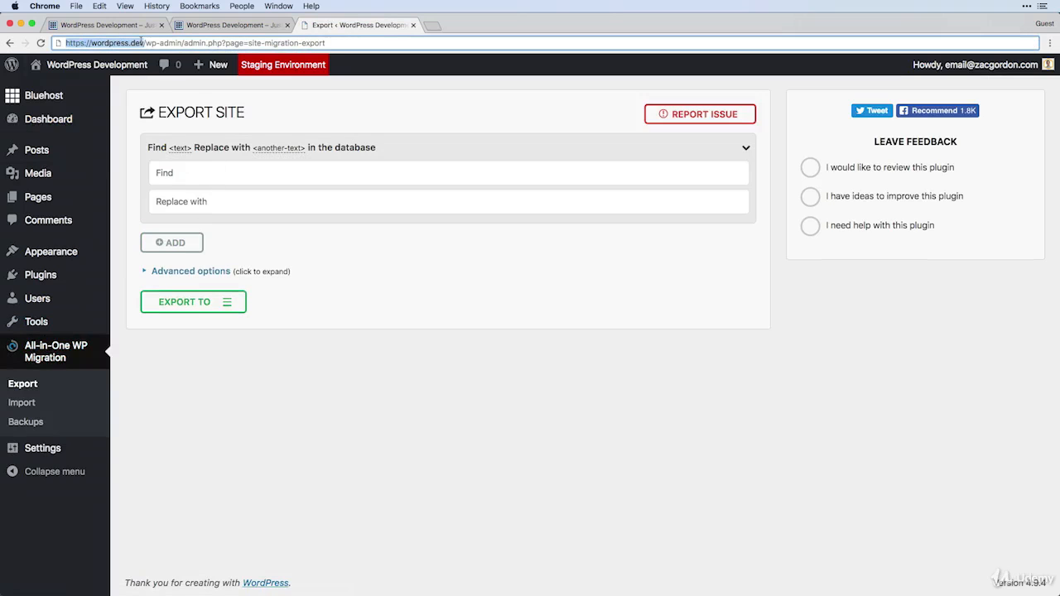
key(super+c)
click(185, 172)
key(super+v)
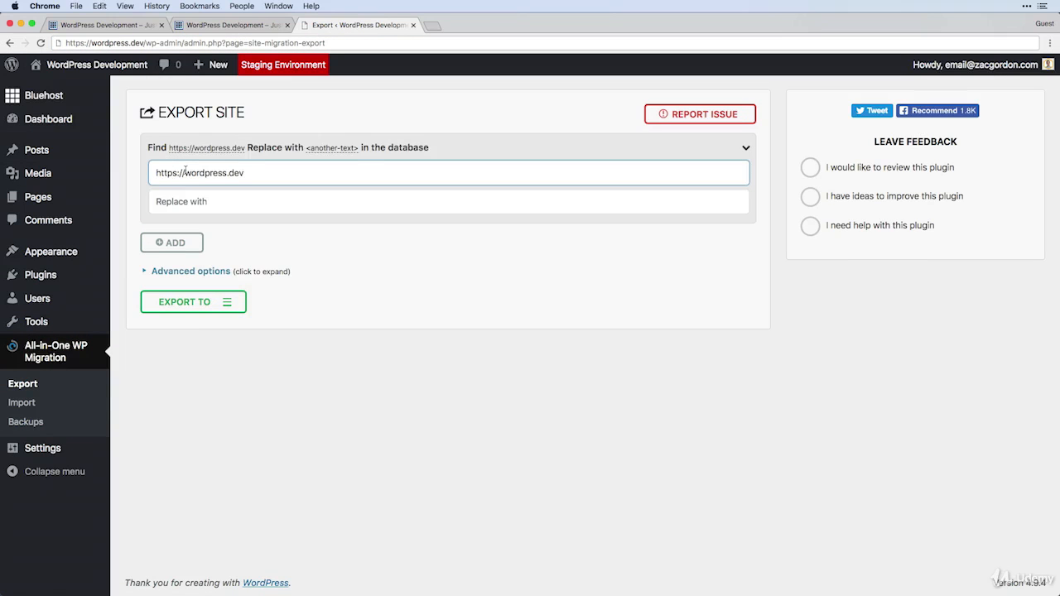
click(232, 25)
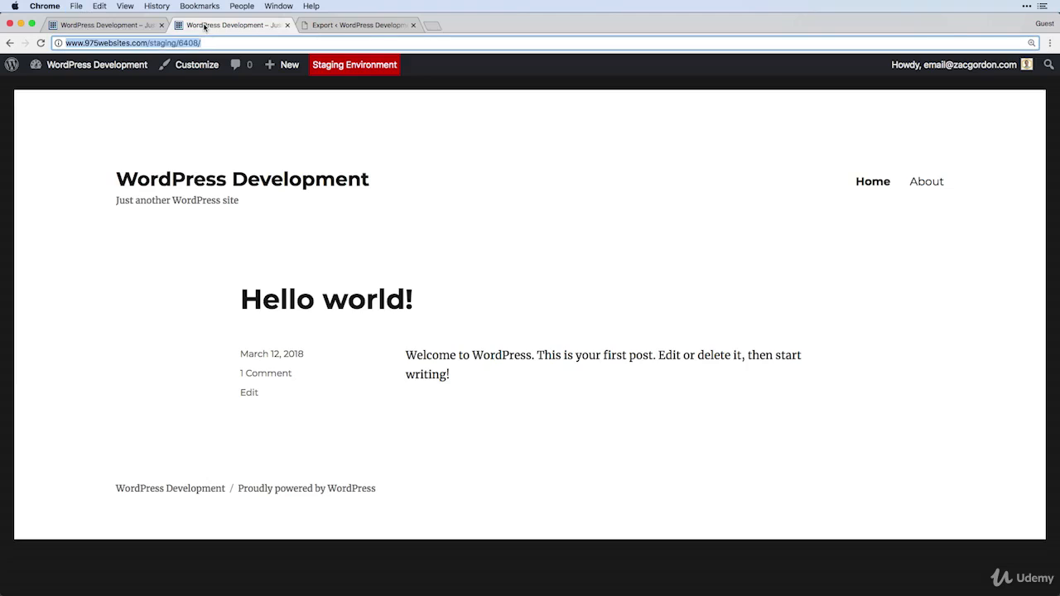
click(65, 42)
drag(65, 42, 202, 42)
key(super+c)
click(356, 25)
click(184, 201)
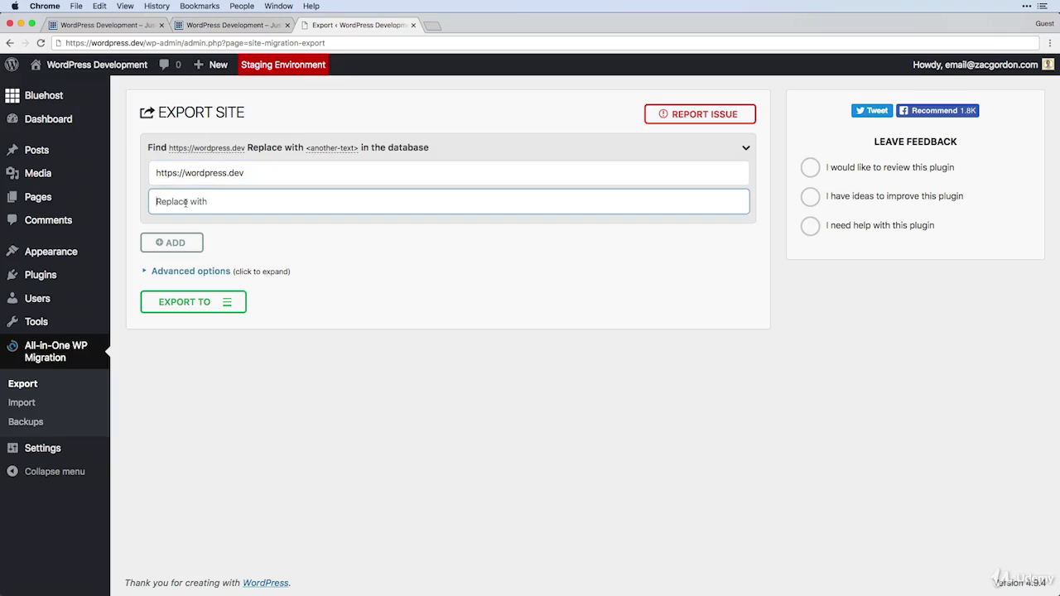
key(super+v)
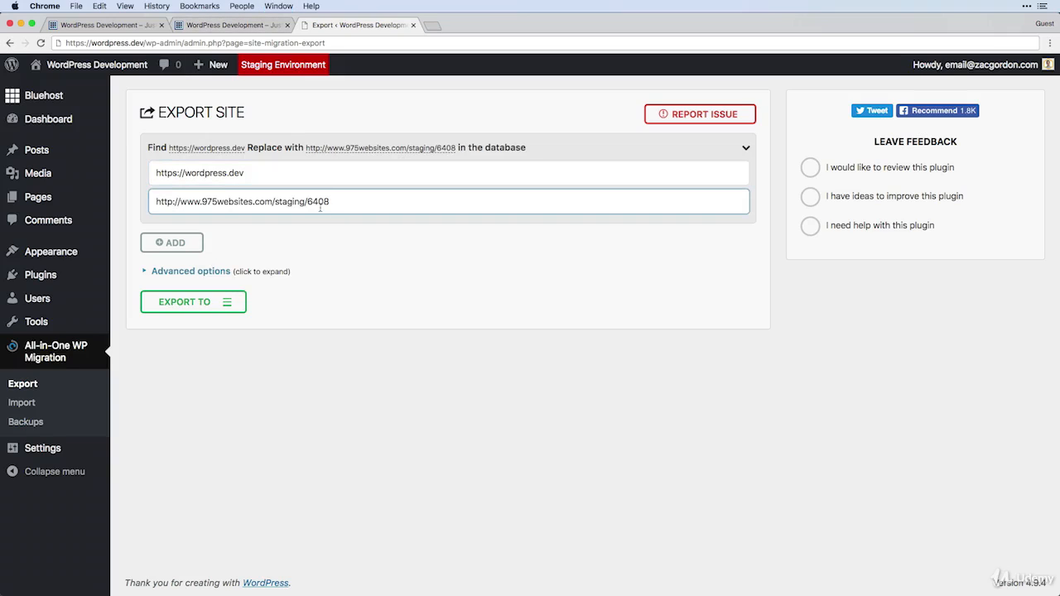
triple_click(239, 173)
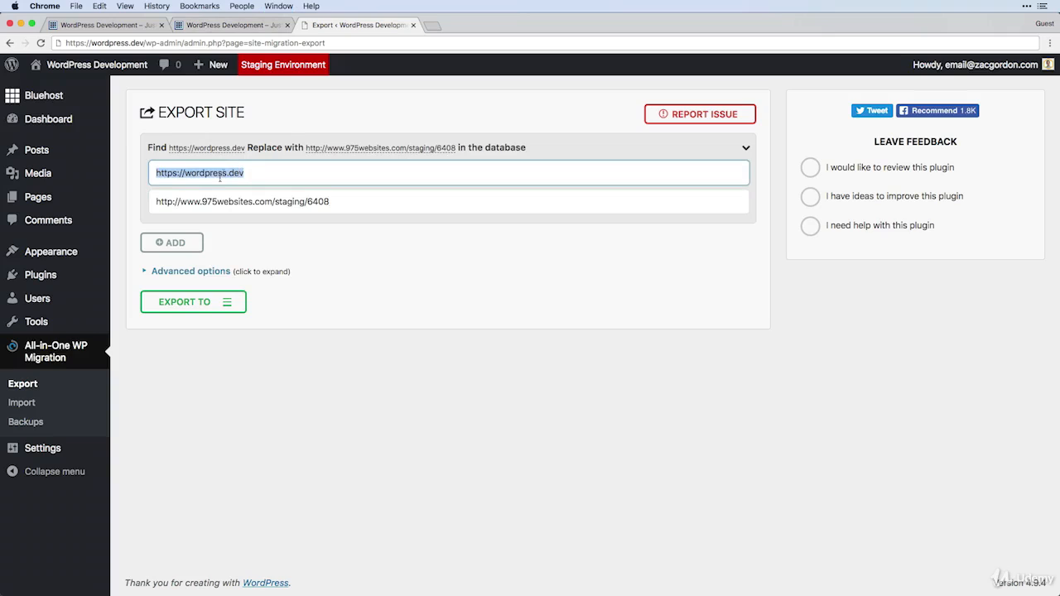
triple_click(224, 199)
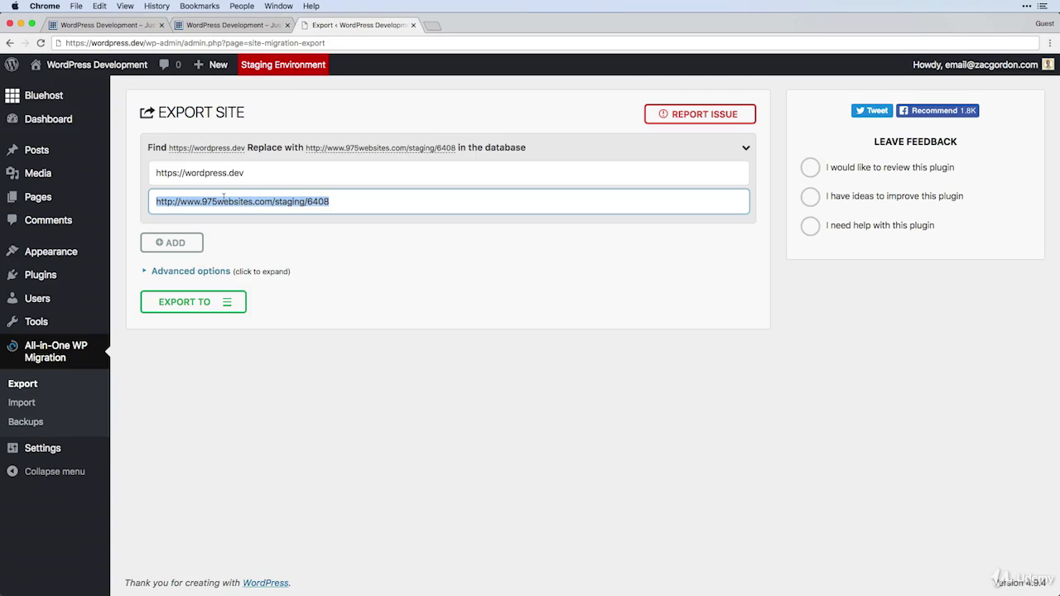
click(258, 172)
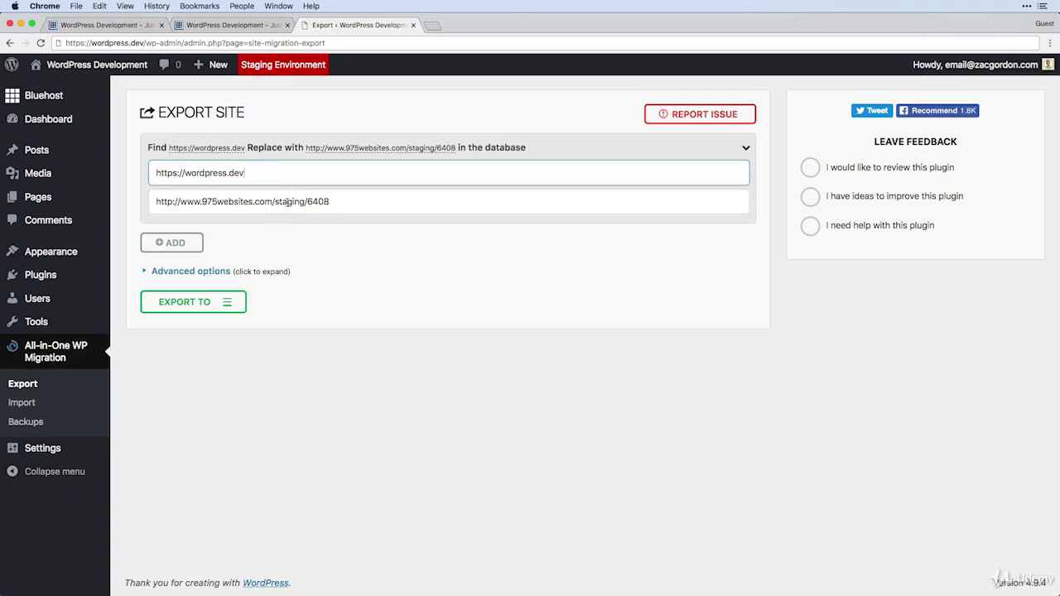
Export the local site to a file, download the wordpress.dev package and close the export dialog.
click(227, 302)
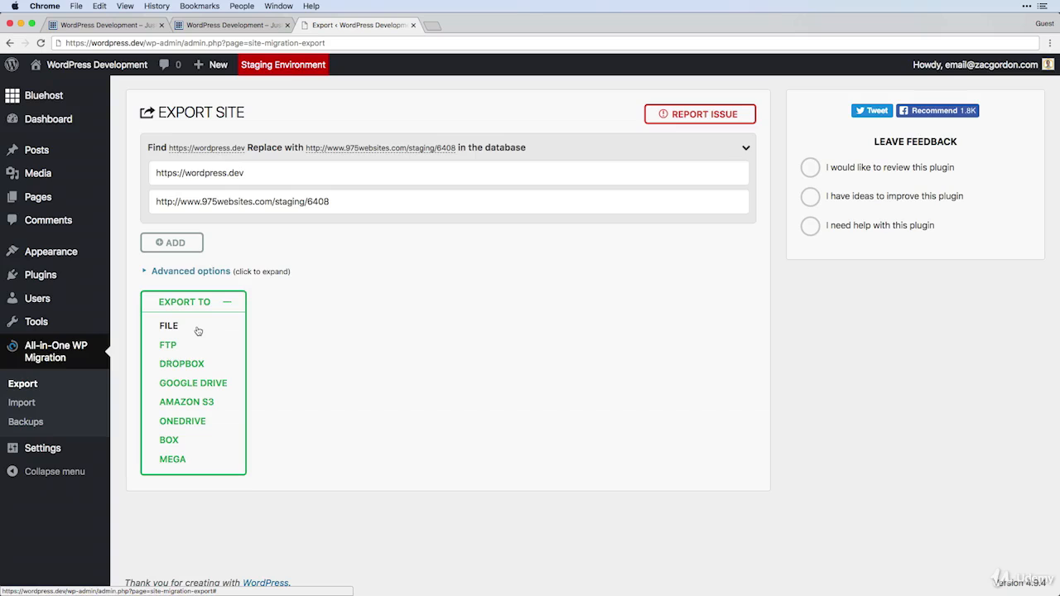
click(198, 332)
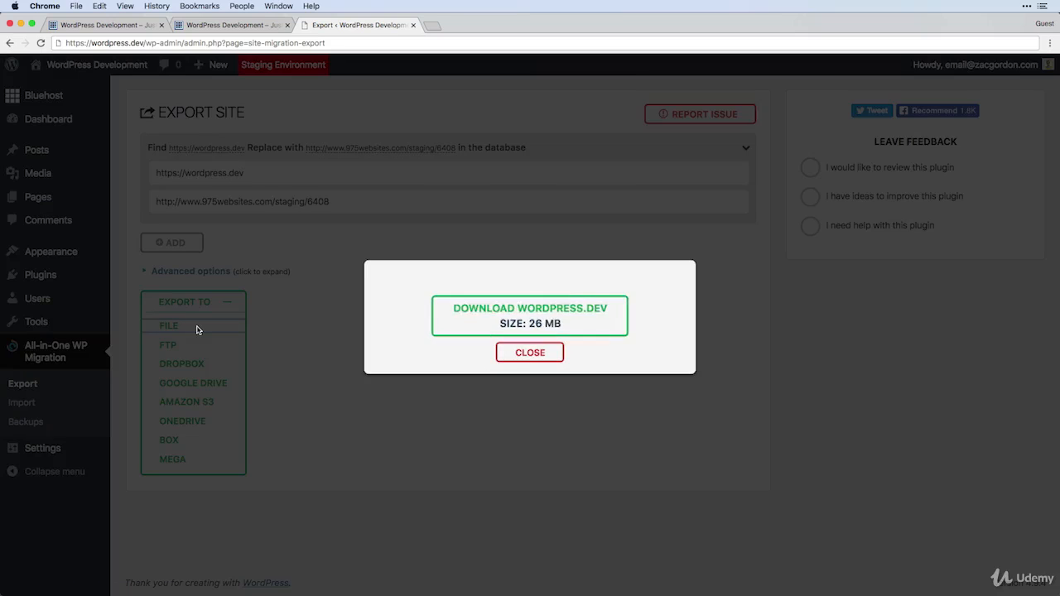
click(470, 322)
click(530, 351)
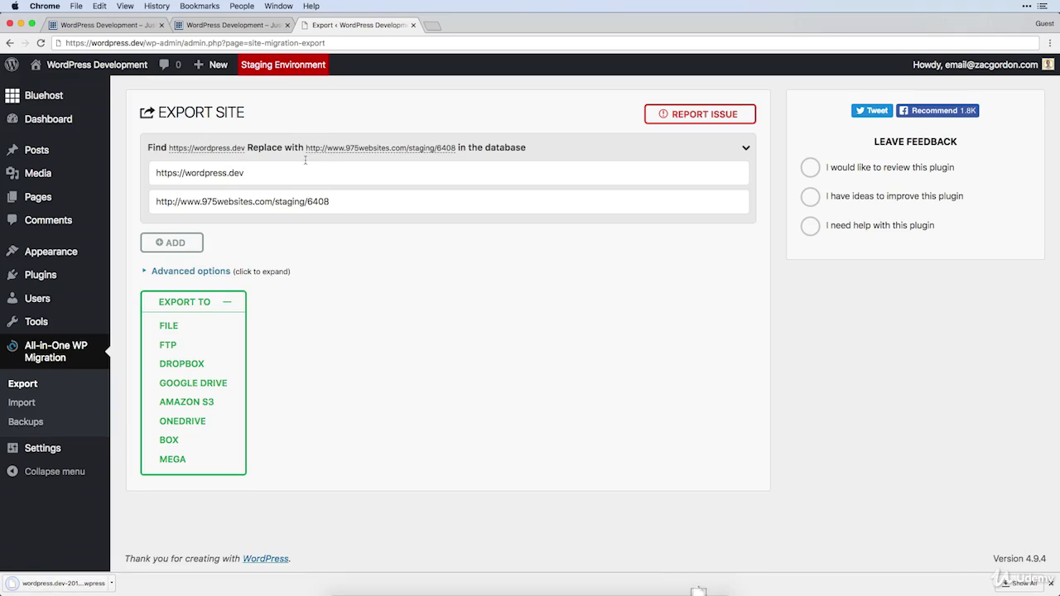
Open the All-in-One WP Migration import page in the staging site's dashboard.
click(232, 27)
mouse_move(124, 67)
click(125, 89)
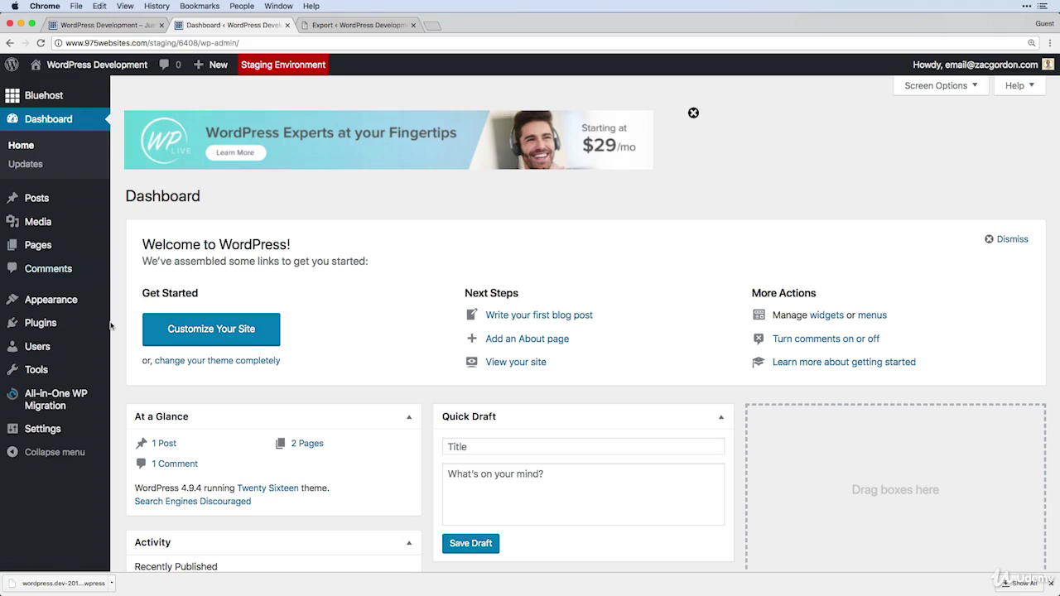
mouse_move(83, 404)
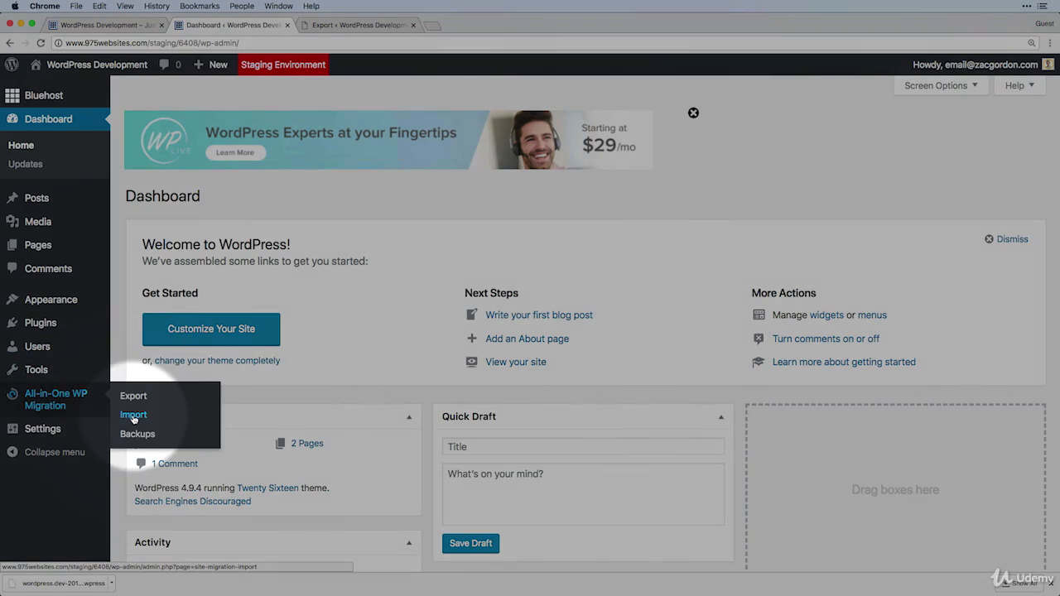
click(133, 416)
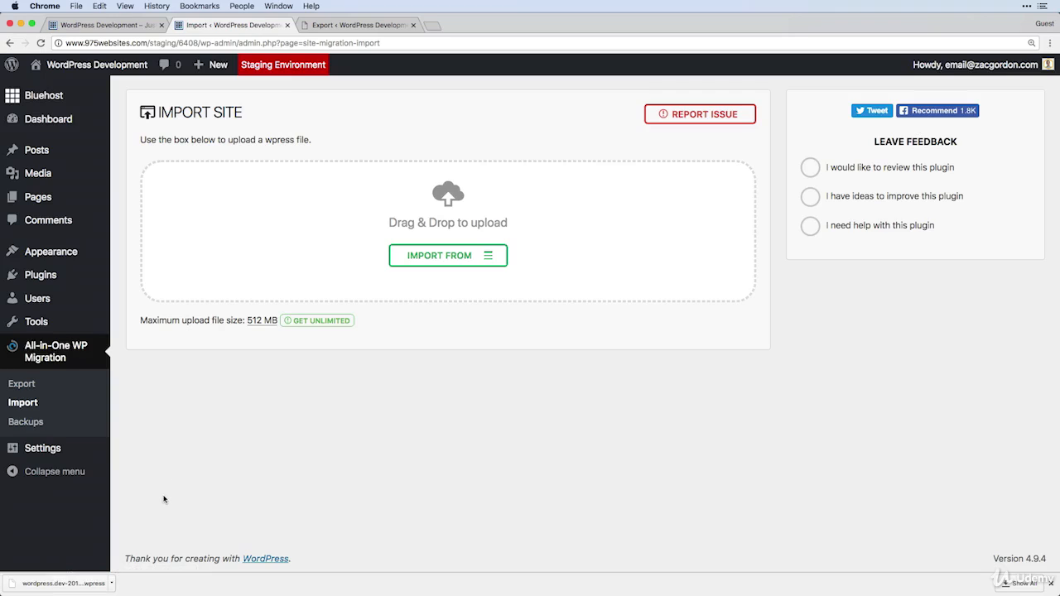
Import the downloaded wordpress.dev package into the staging site, reviewing the overwrite and PHP version warning before proceeding.
drag(67, 585, 337, 290)
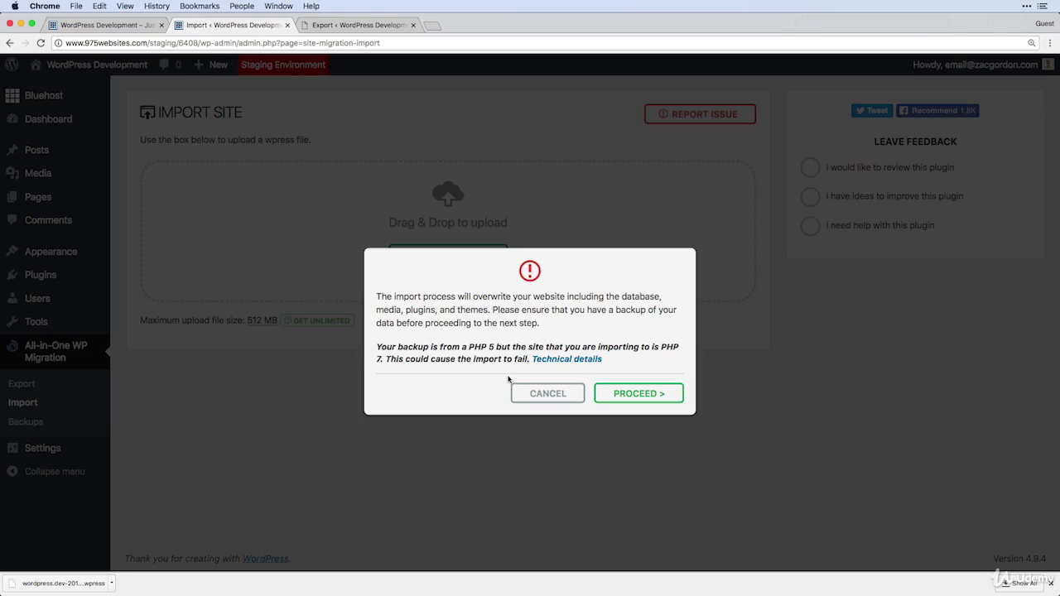
triple_click(533, 306)
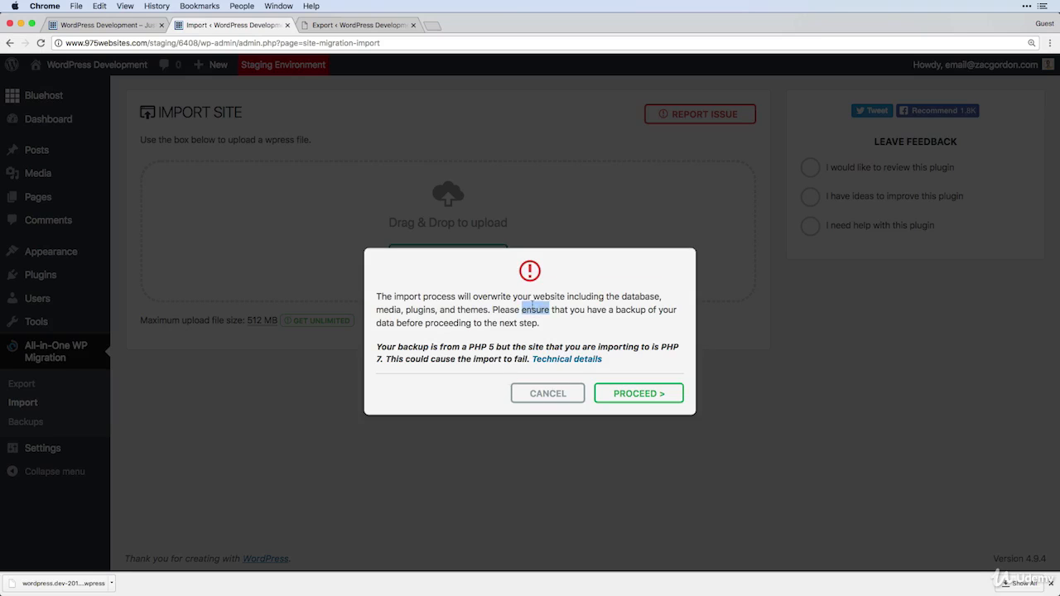
click(532, 303)
drag(493, 347, 469, 347)
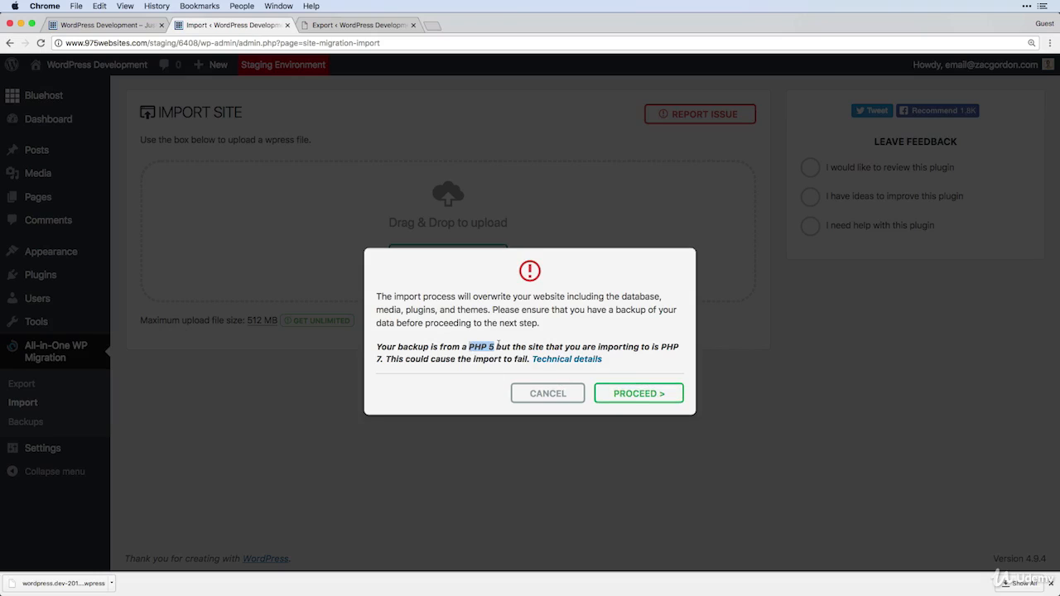
click(498, 346)
drag(495, 346, 469, 347)
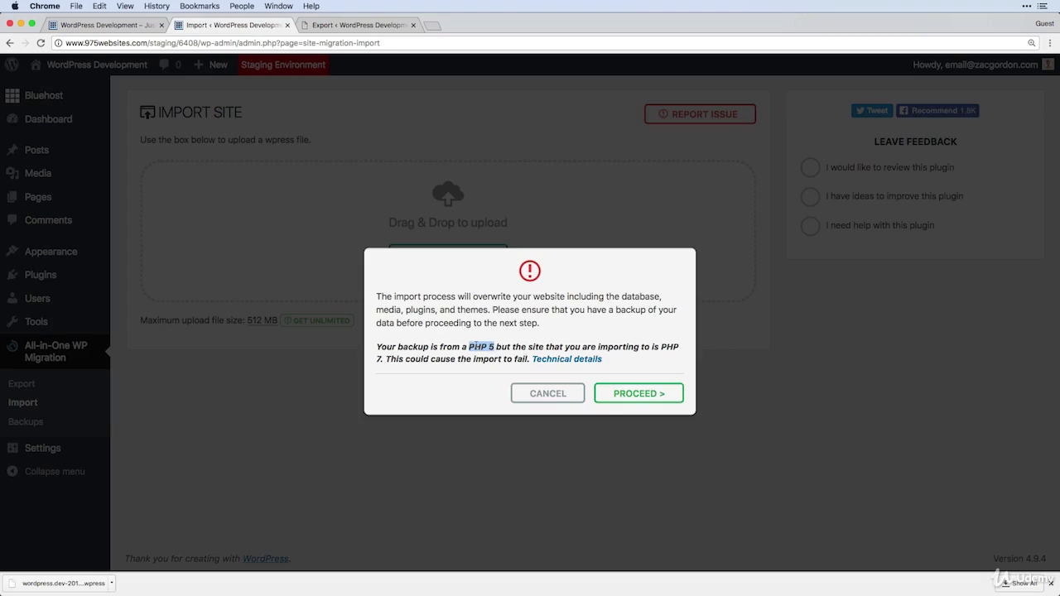
click(635, 396)
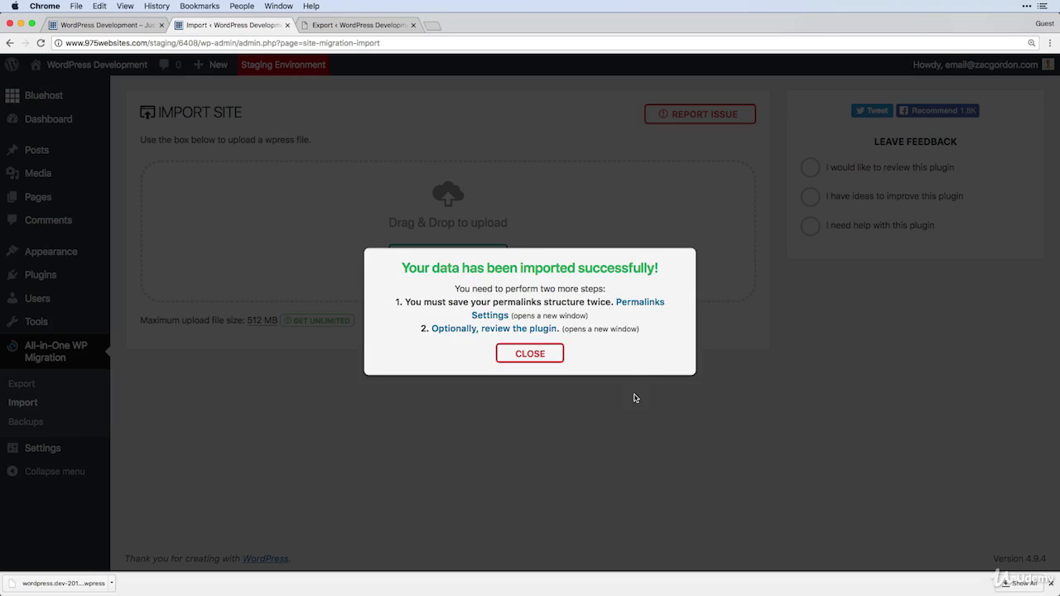
Save the staging site's permalink settings with the Day and name structure and open the staging front page.
click(638, 303)
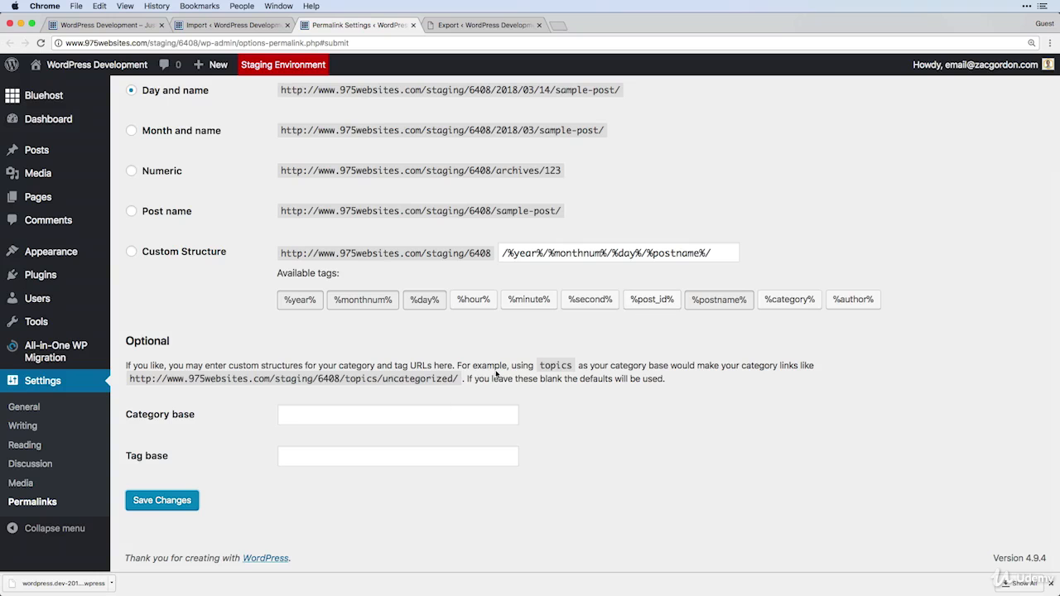
click(169, 502)
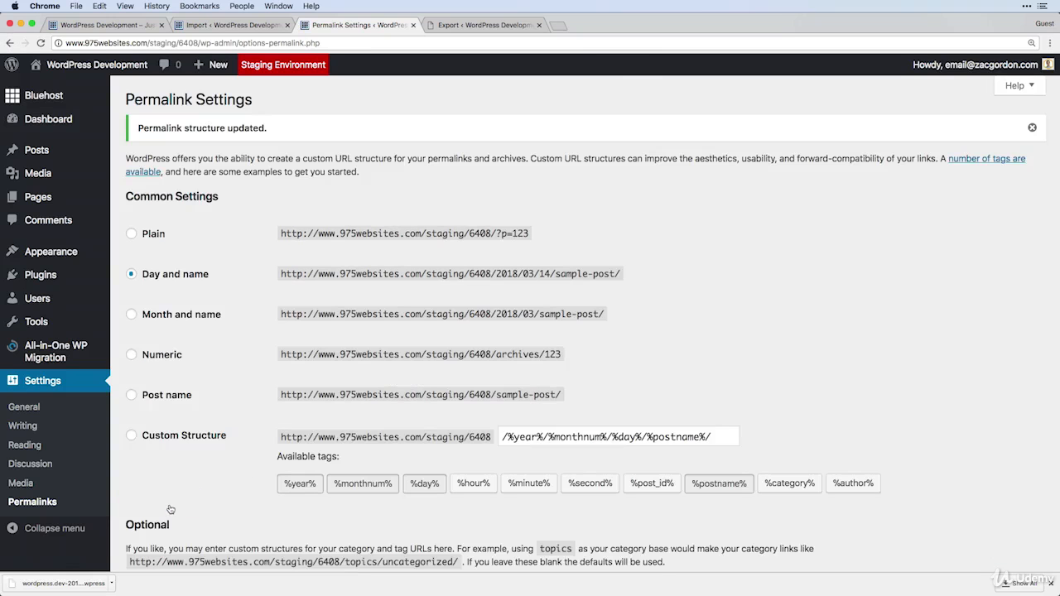
click(108, 64)
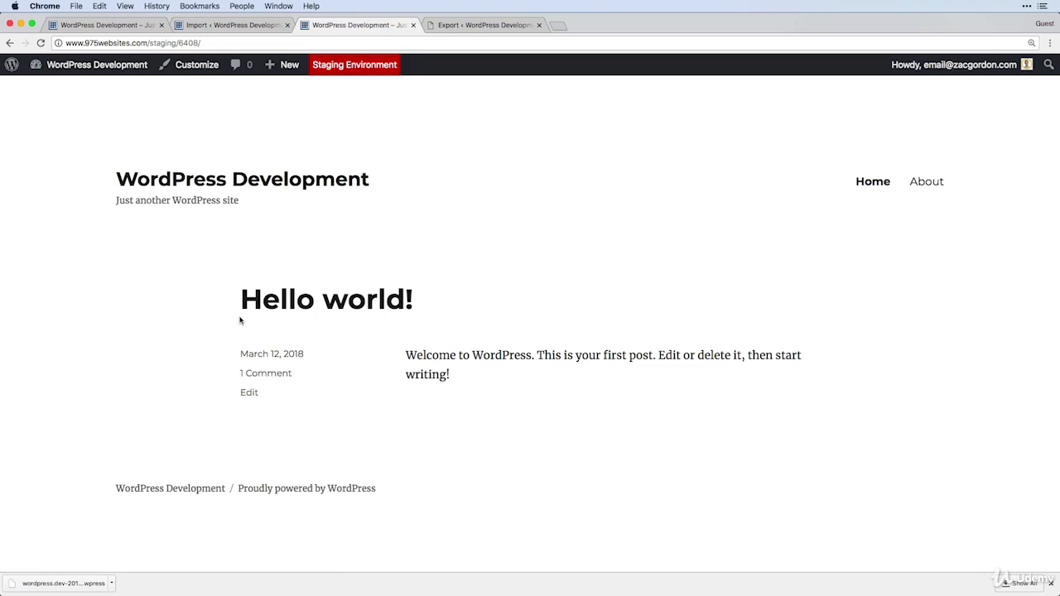
Compare the front pages of the staging, local wordpress.dev and production sites, closing the finished import page.
double_click(169, 44)
click(492, 24)
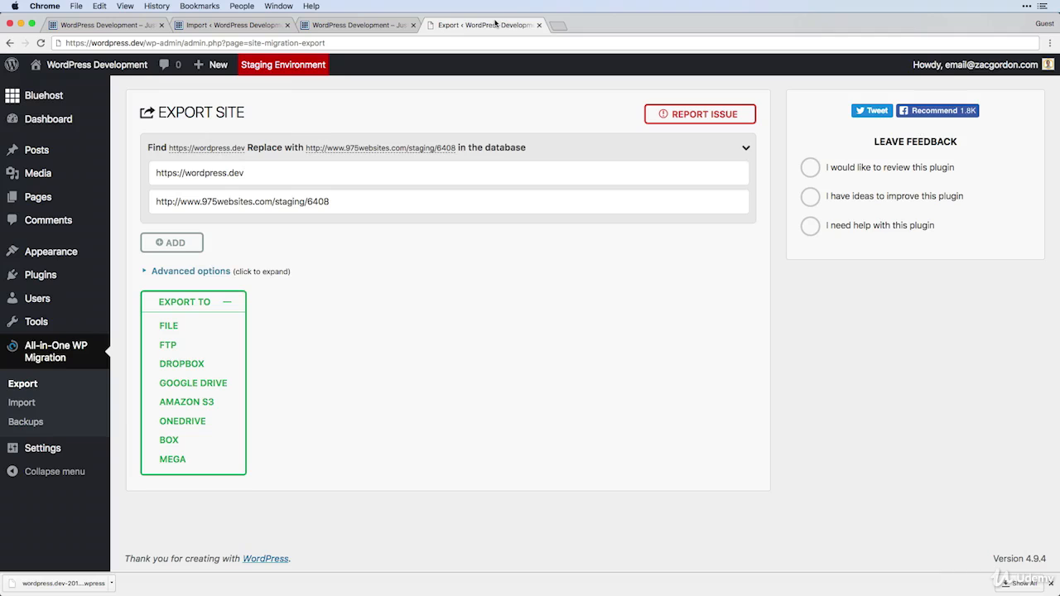
click(99, 66)
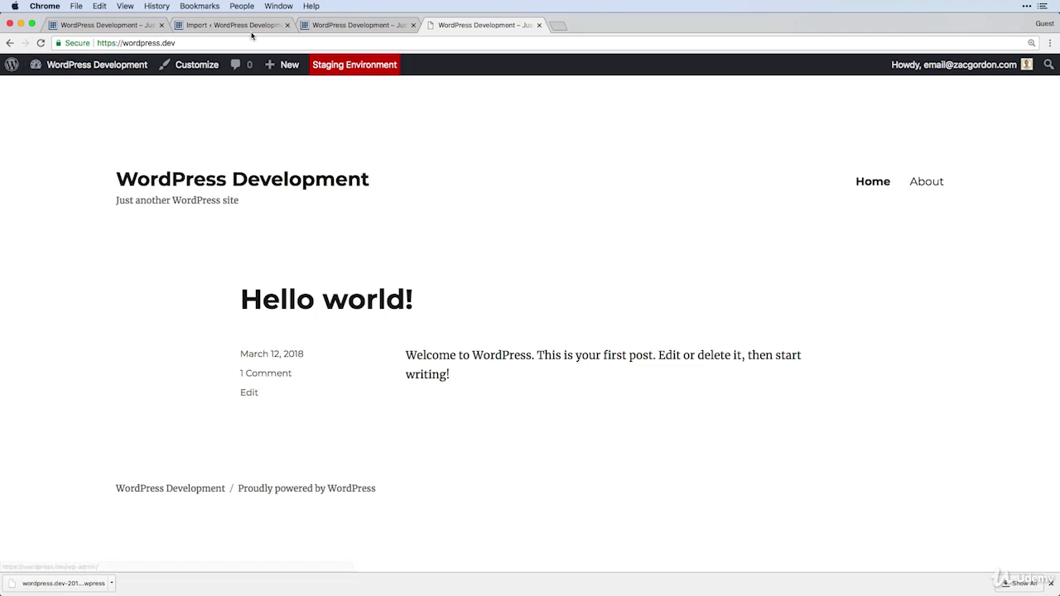
click(287, 24)
click(124, 24)
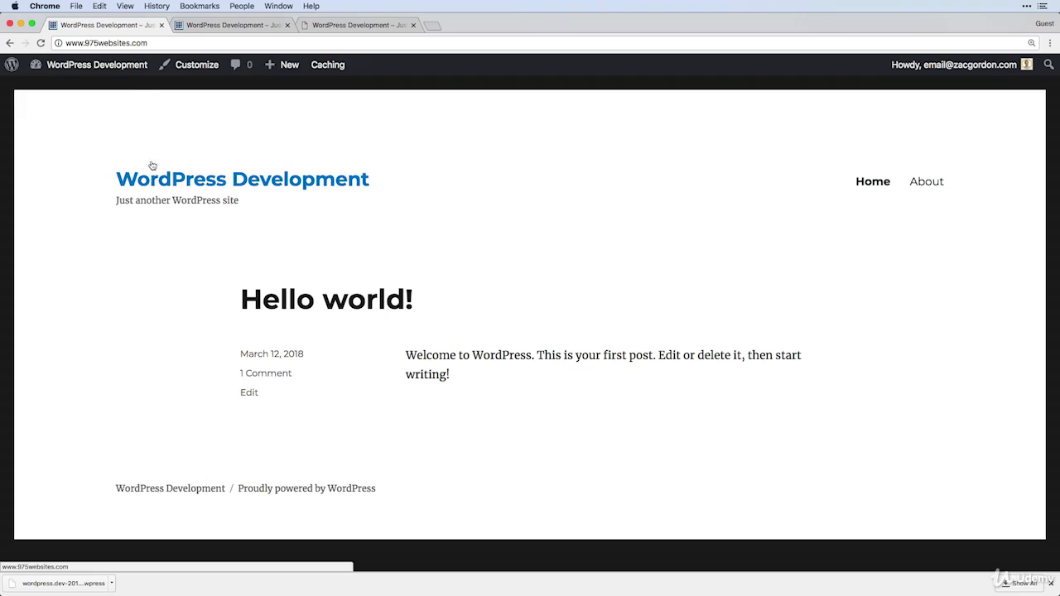
mouse_move(91, 64)
click(116, 89)
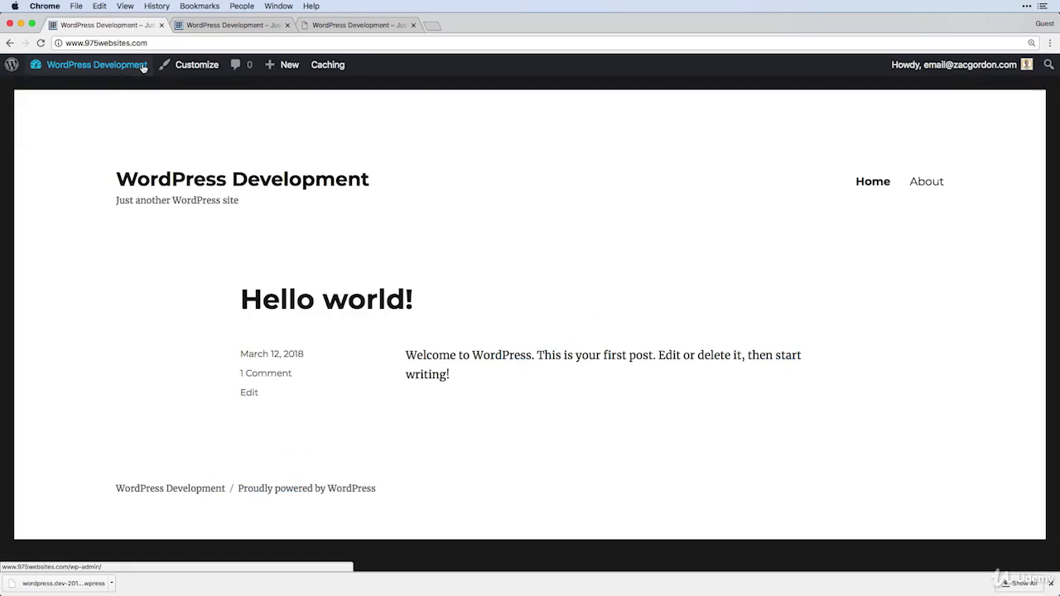
Open the Bluehost Staging page in the staging site's dashboard and check the staging address.
click(213, 26)
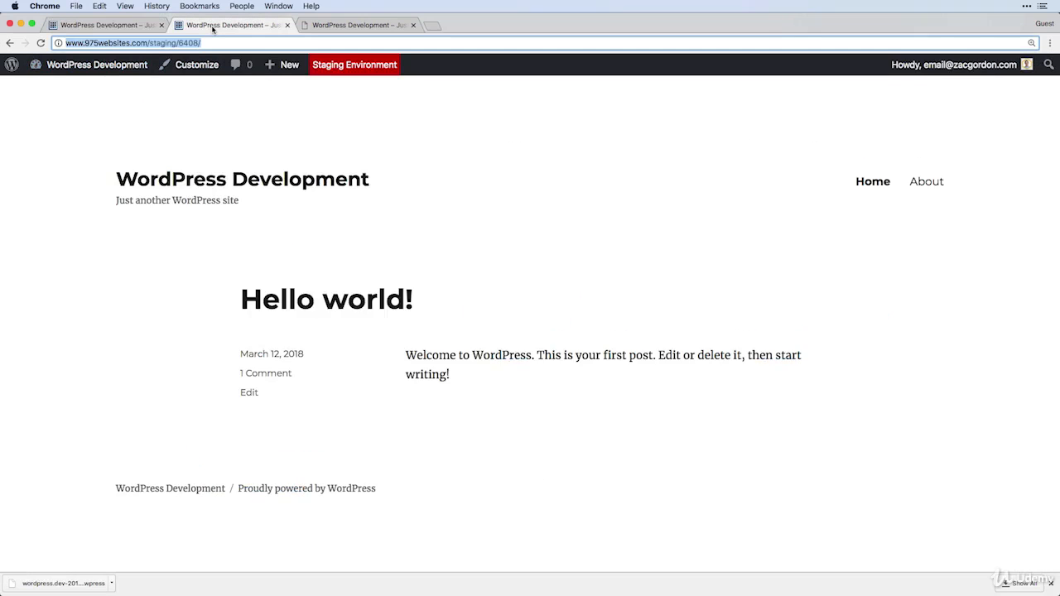
mouse_move(118, 66)
click(71, 89)
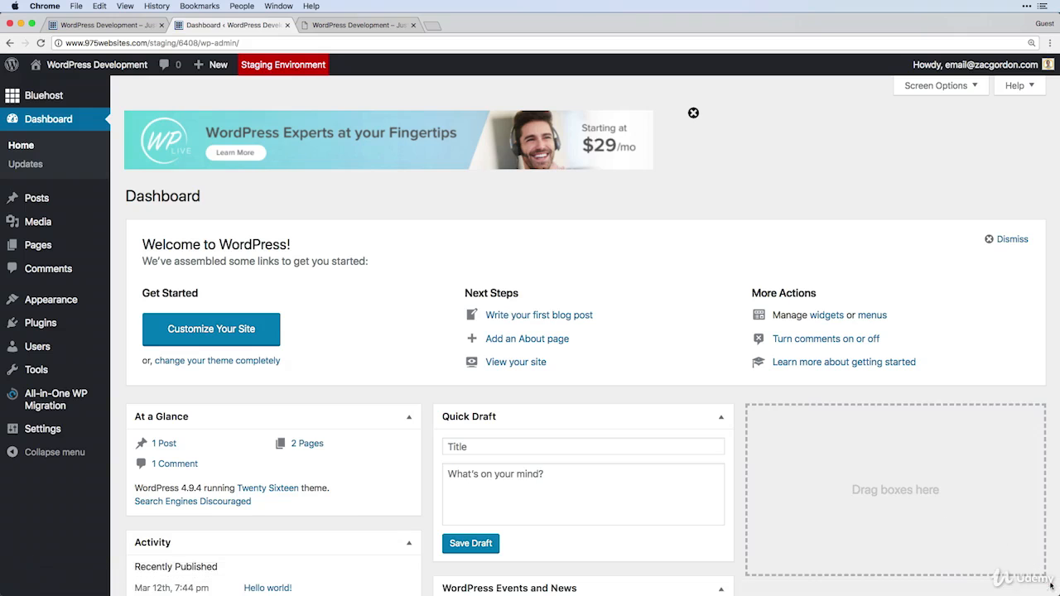
mouse_move(76, 103)
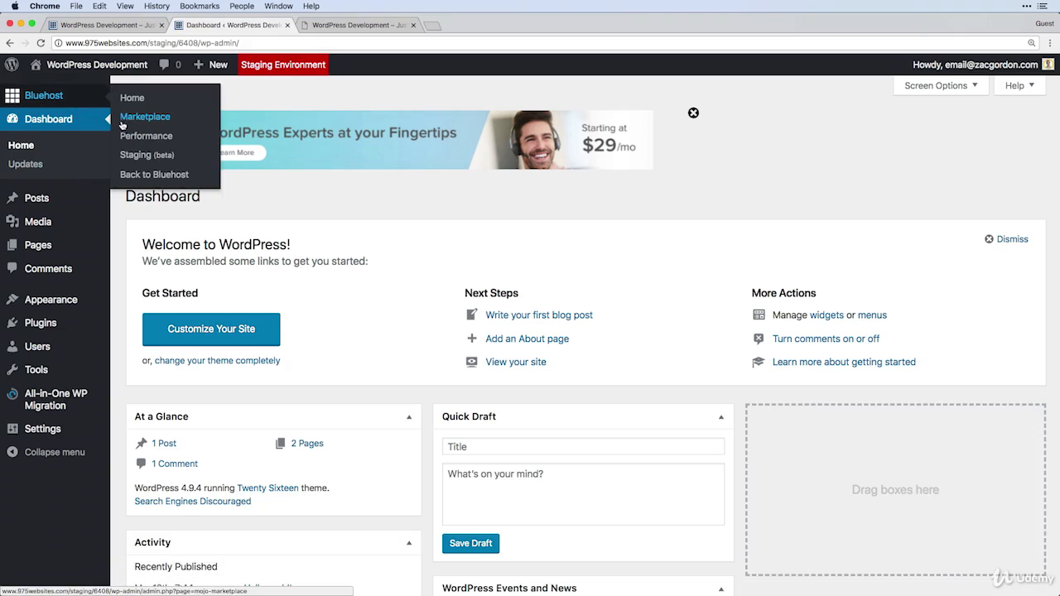
click(145, 155)
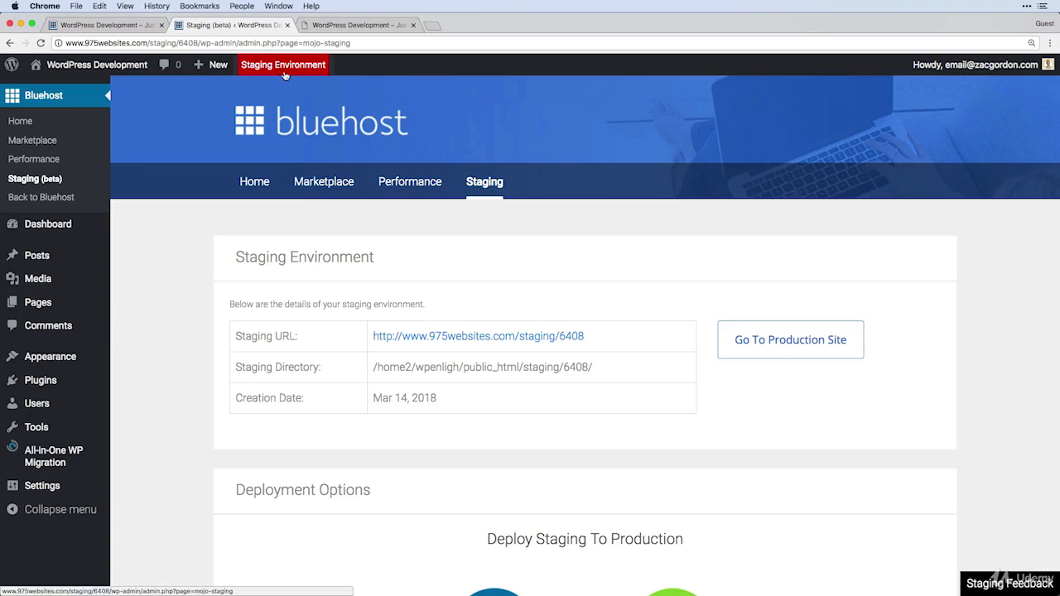
double_click(164, 43)
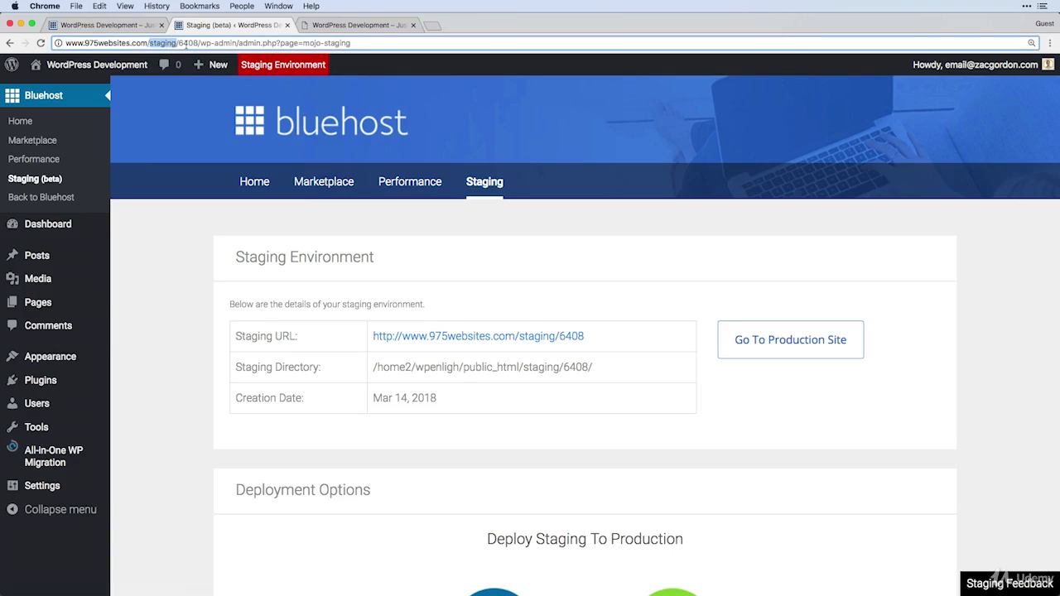
double_click(187, 43)
Examine the Deploy Staging To Production options and view the current production front page.
scroll(362, 264, down, 5)
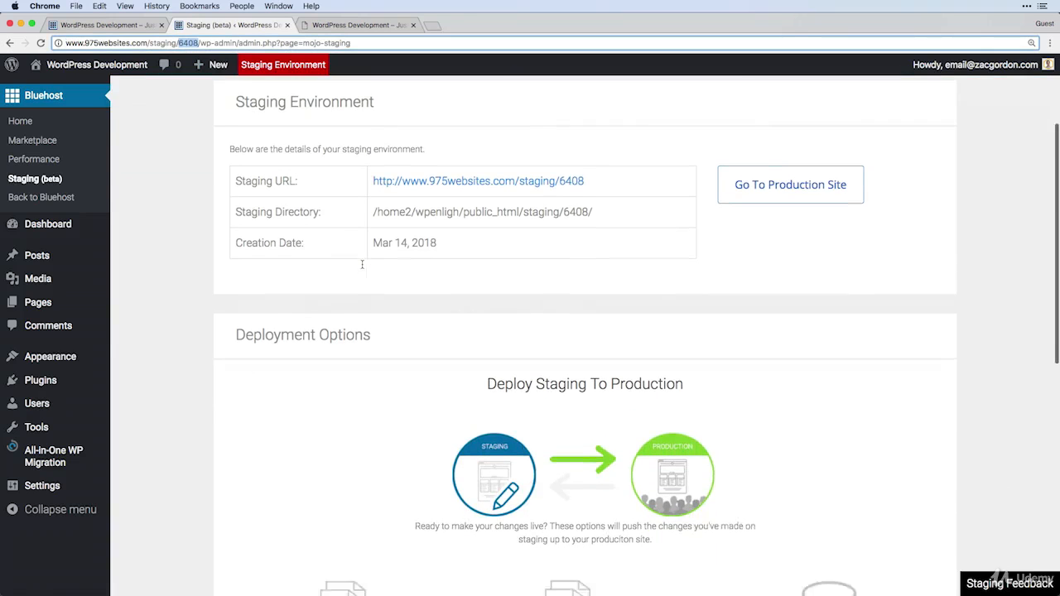
scroll(363, 267, down, 2)
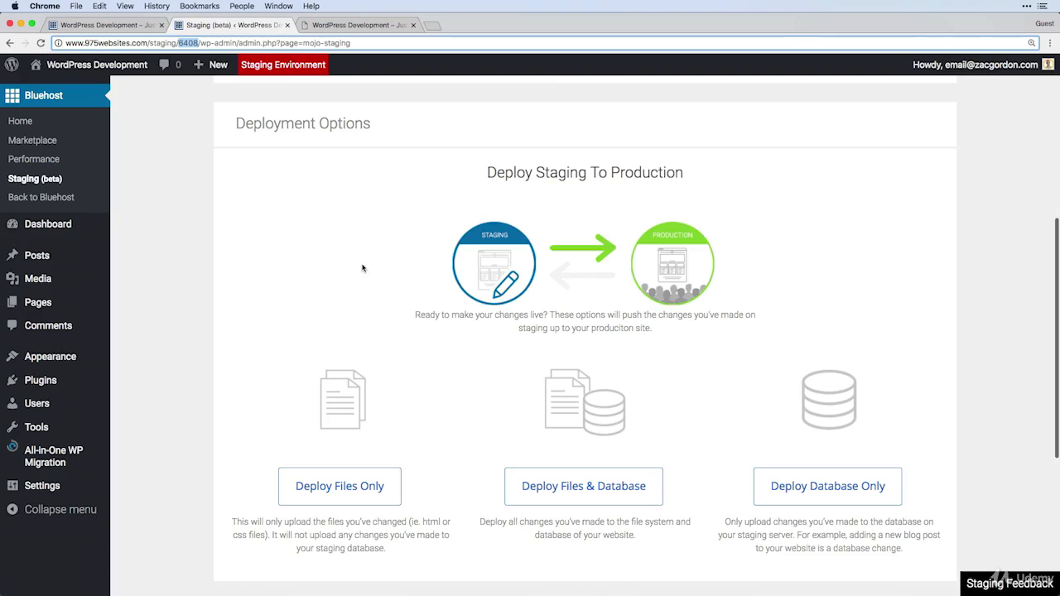
click(508, 176)
drag(488, 174, 687, 183)
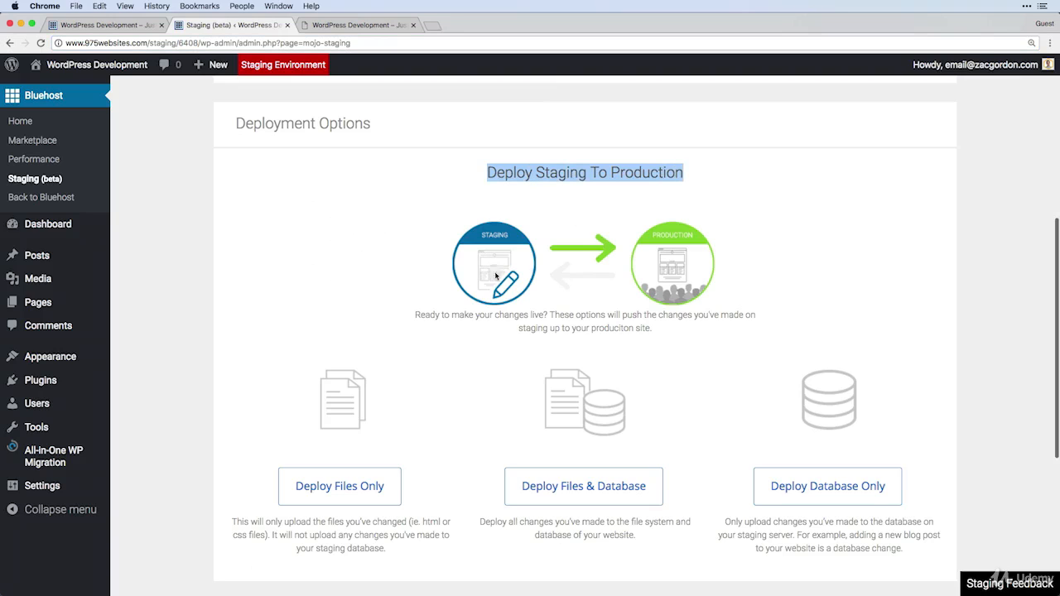
click(101, 26)
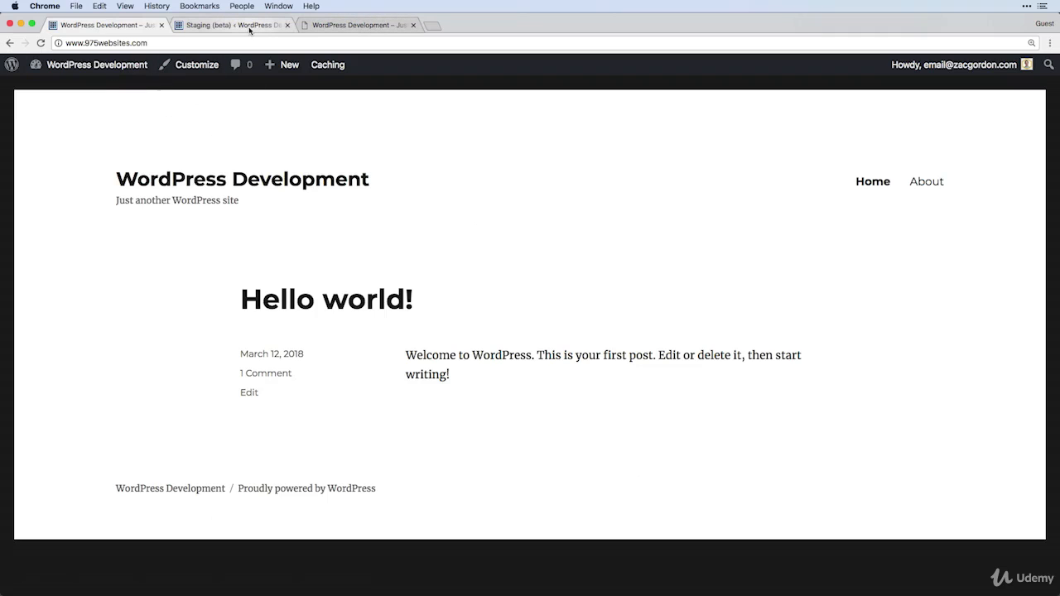
click(195, 26)
scroll(427, 408, down, 2)
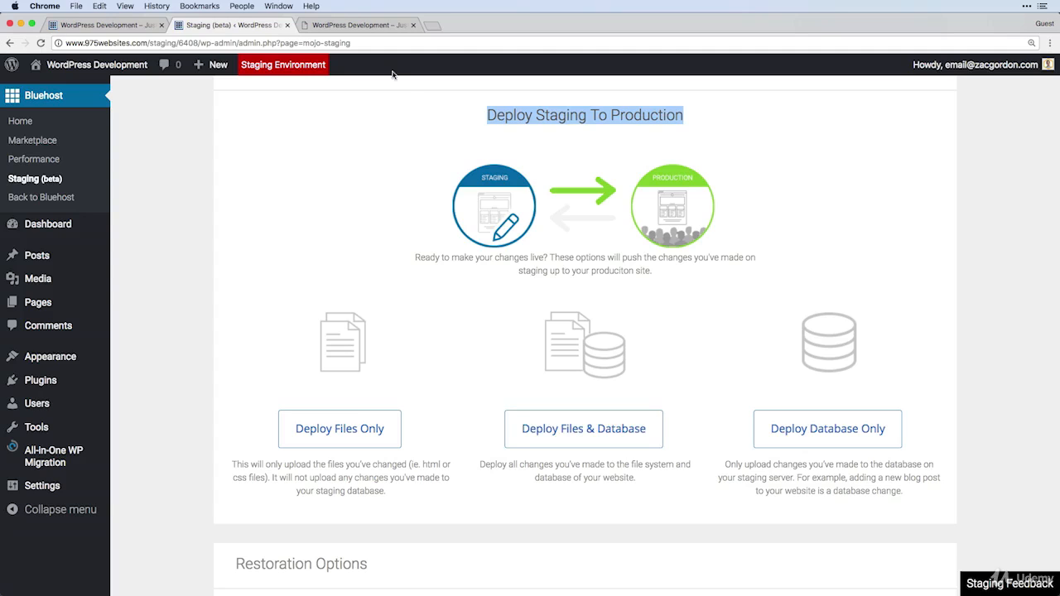
Review the local, staging and production sites in turn before returning to the staging deployment options.
click(371, 26)
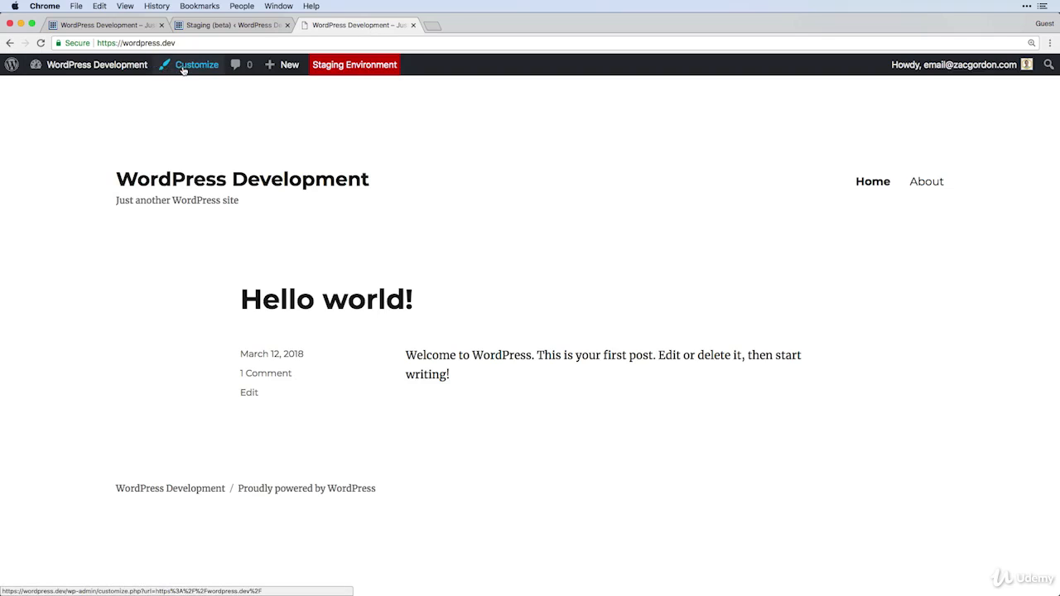
click(209, 31)
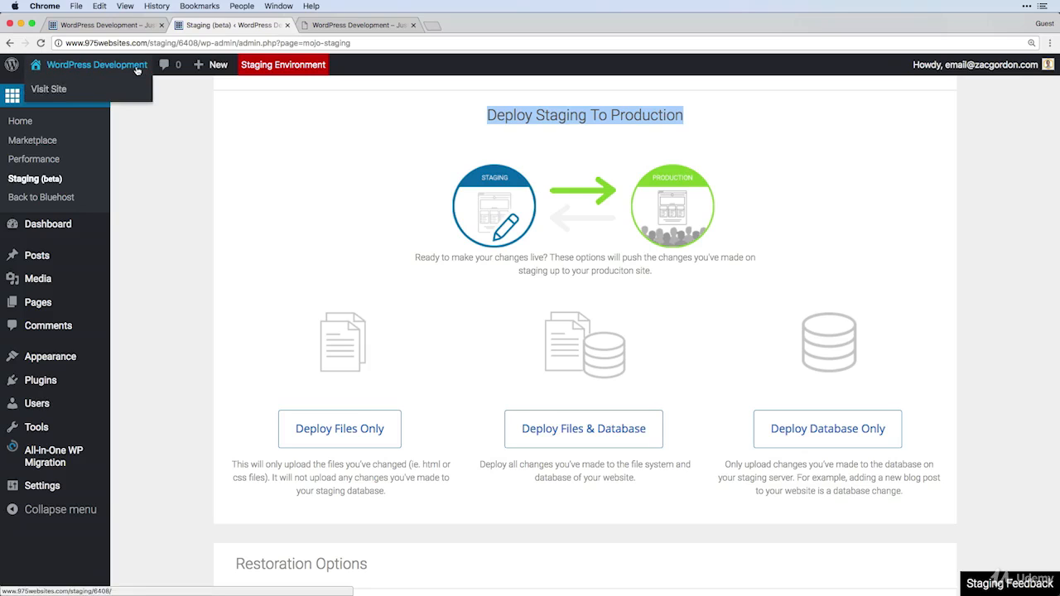
click(116, 26)
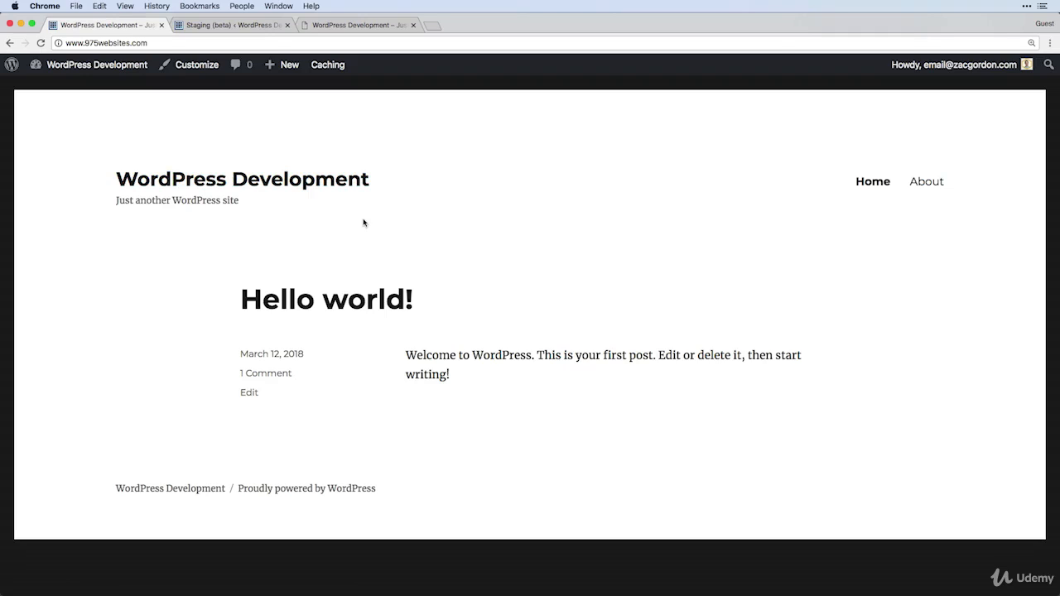
click(243, 27)
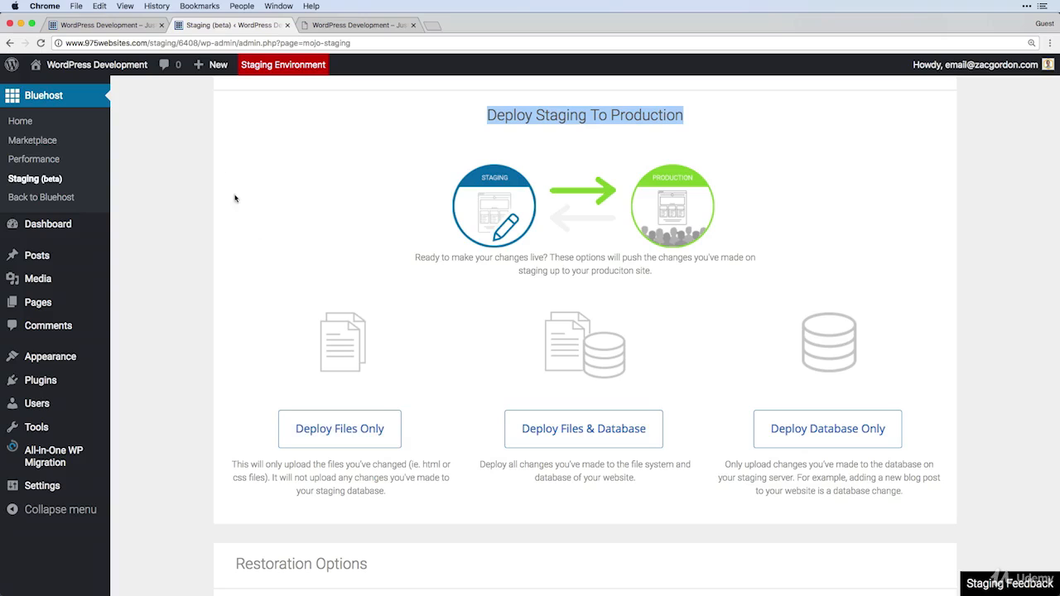
click(131, 26)
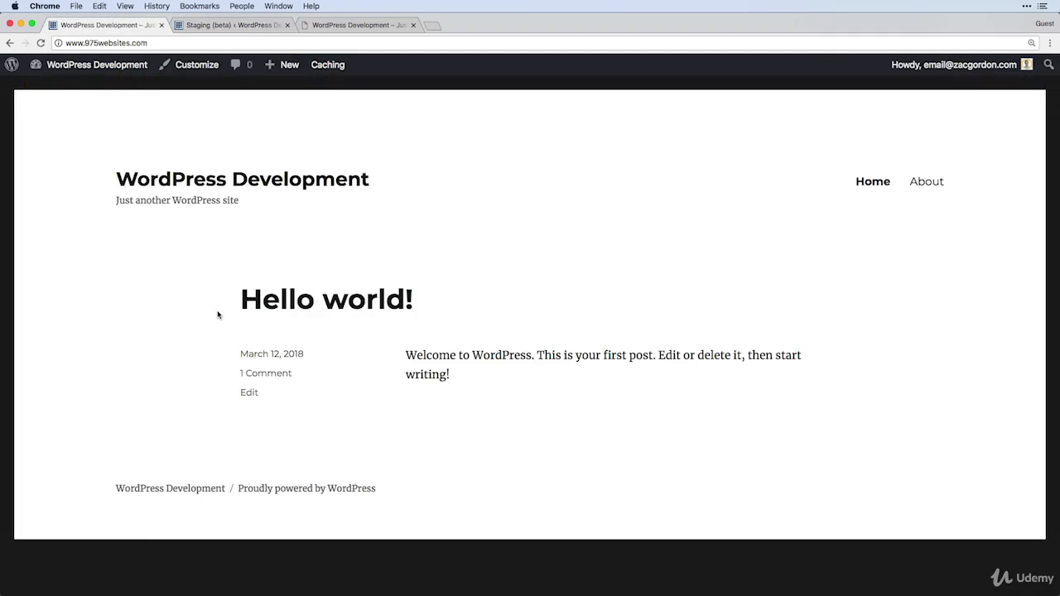
click(234, 28)
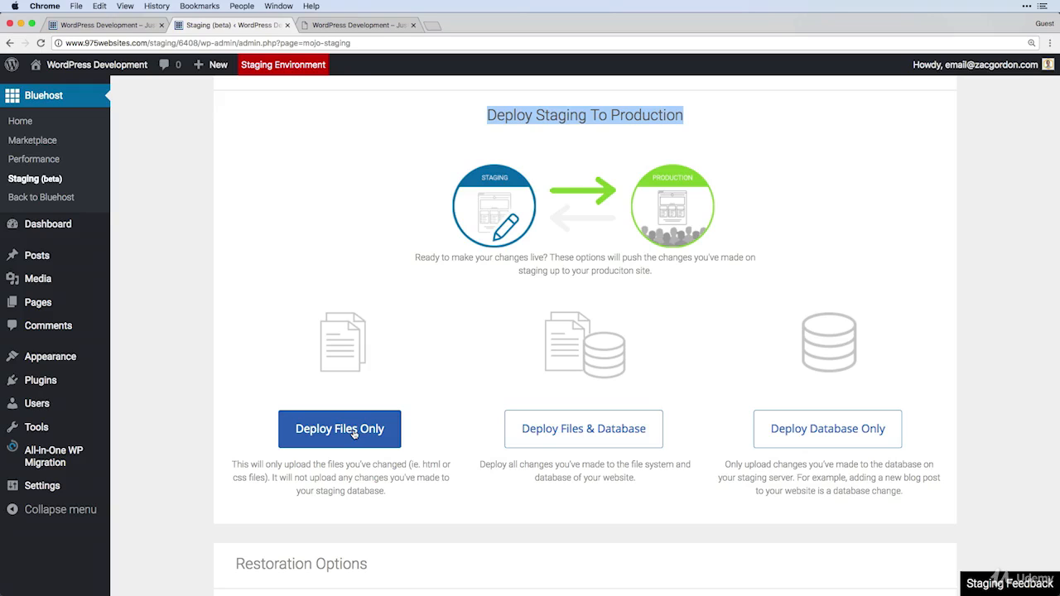
Deploy both files and database from staging to production, confirming the deployment.
click(586, 436)
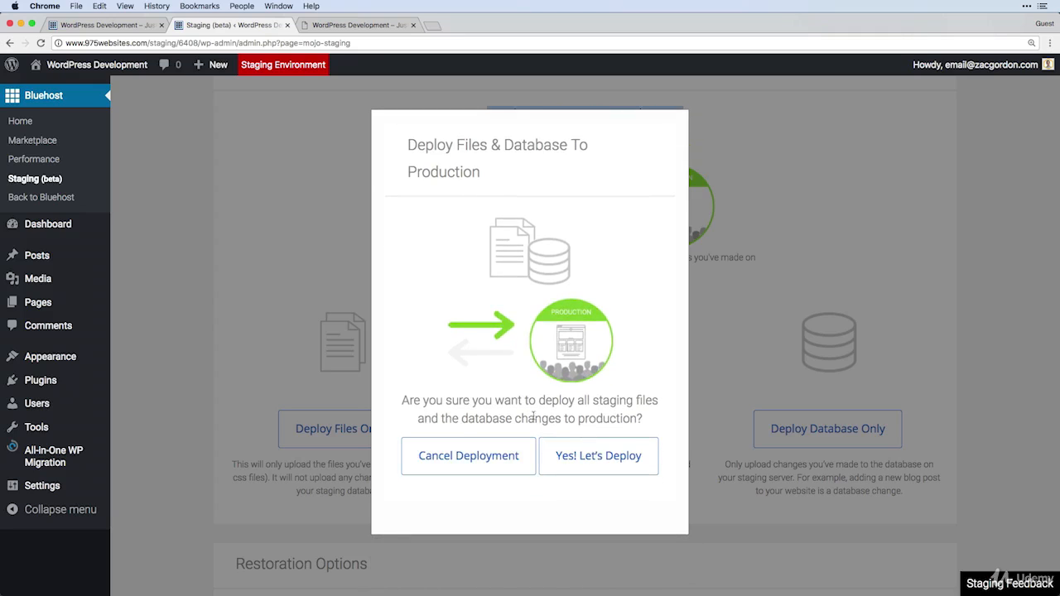
click(598, 458)
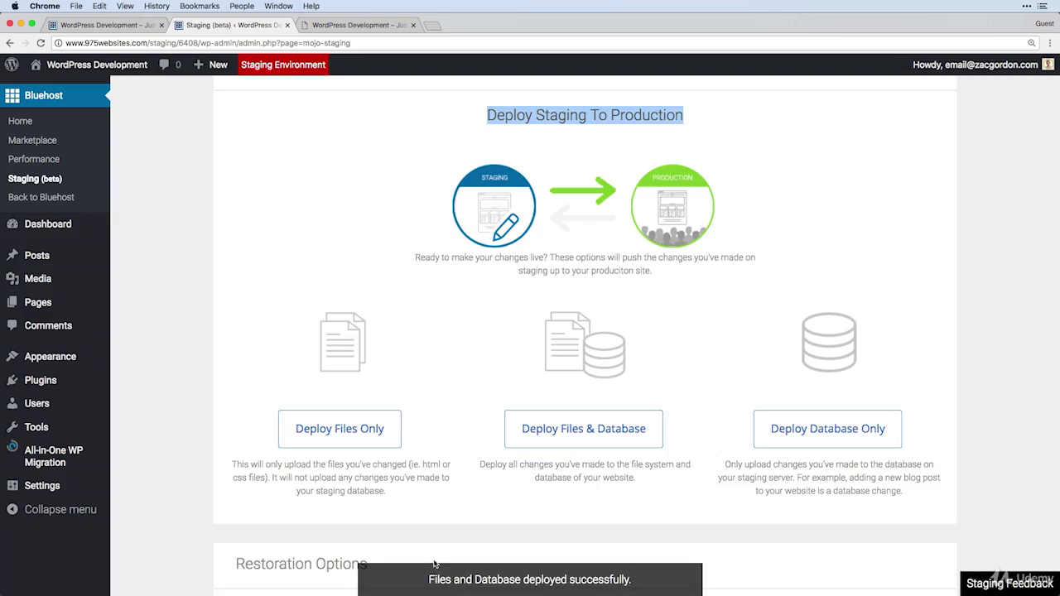
drag(429, 581, 660, 584)
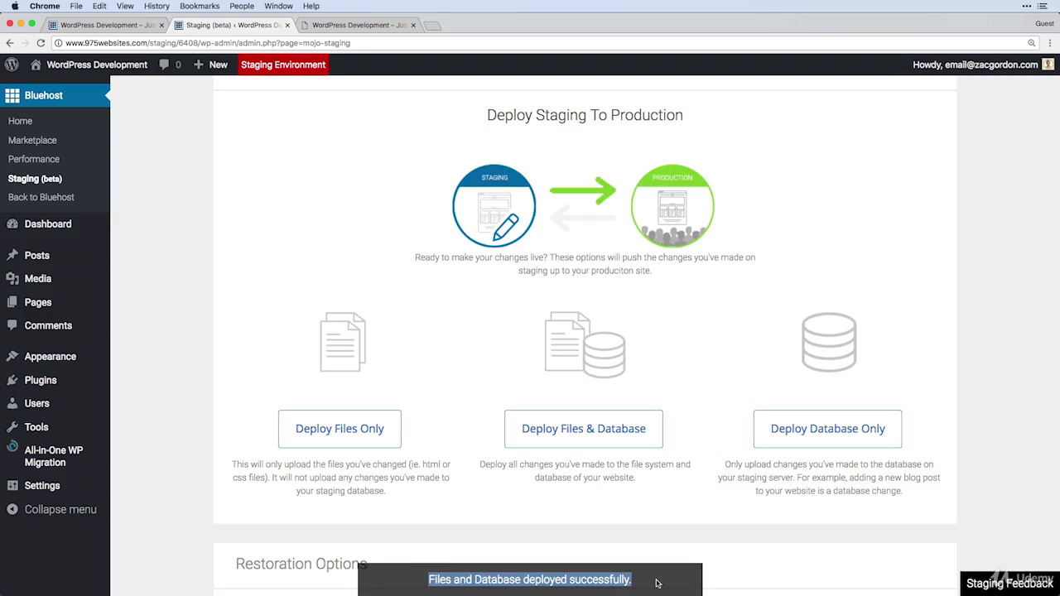
click(451, 384)
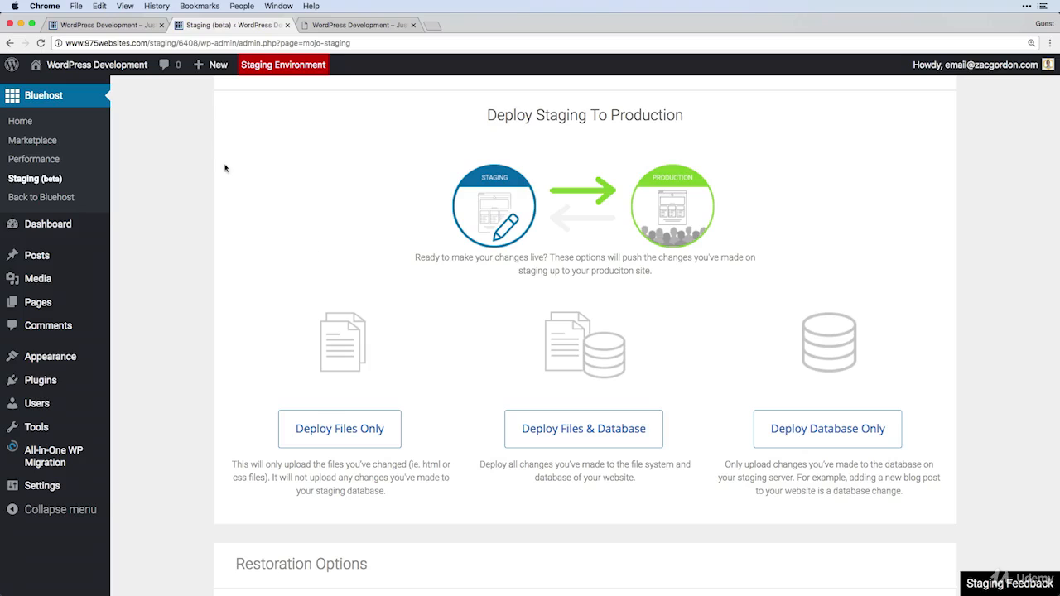
click(140, 33)
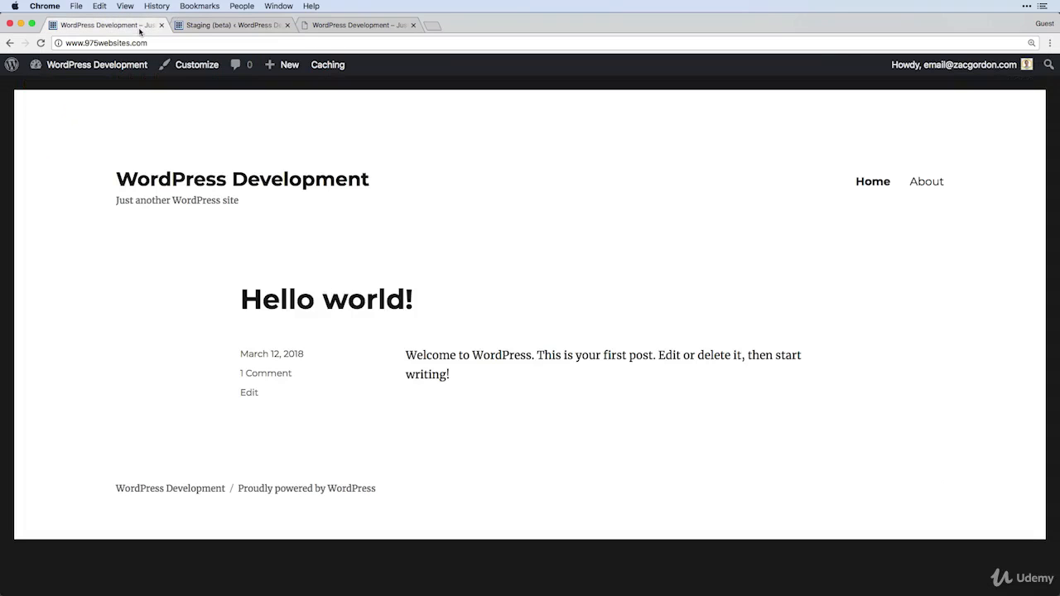
click(40, 44)
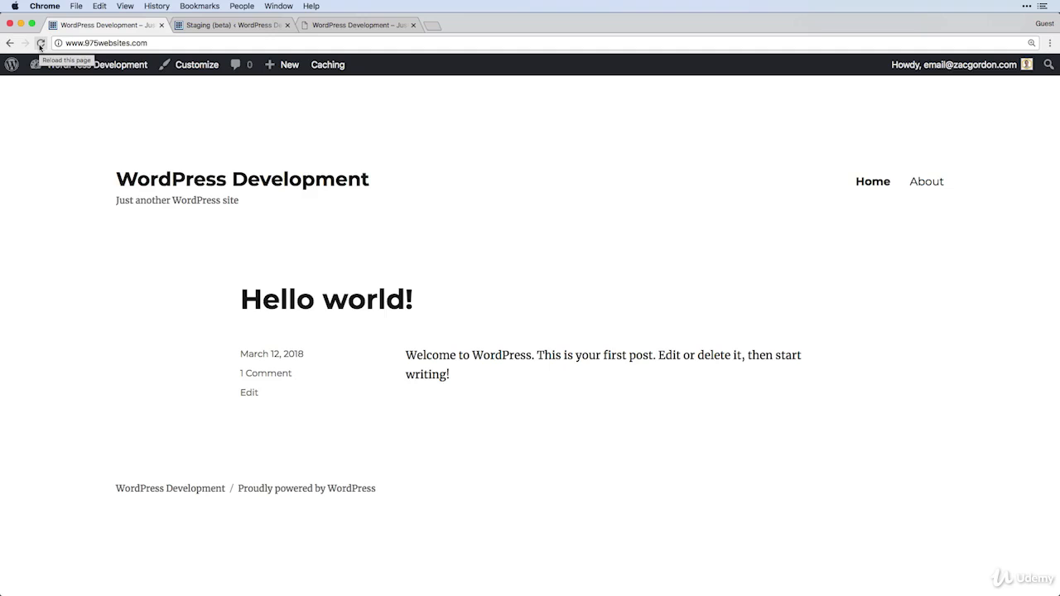
click(356, 24)
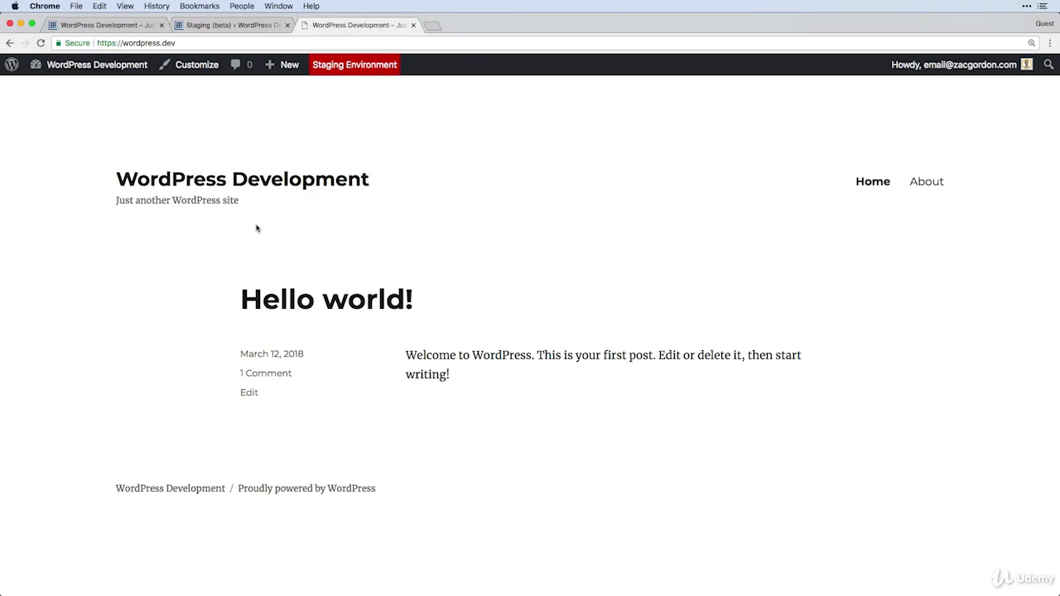
click(233, 26)
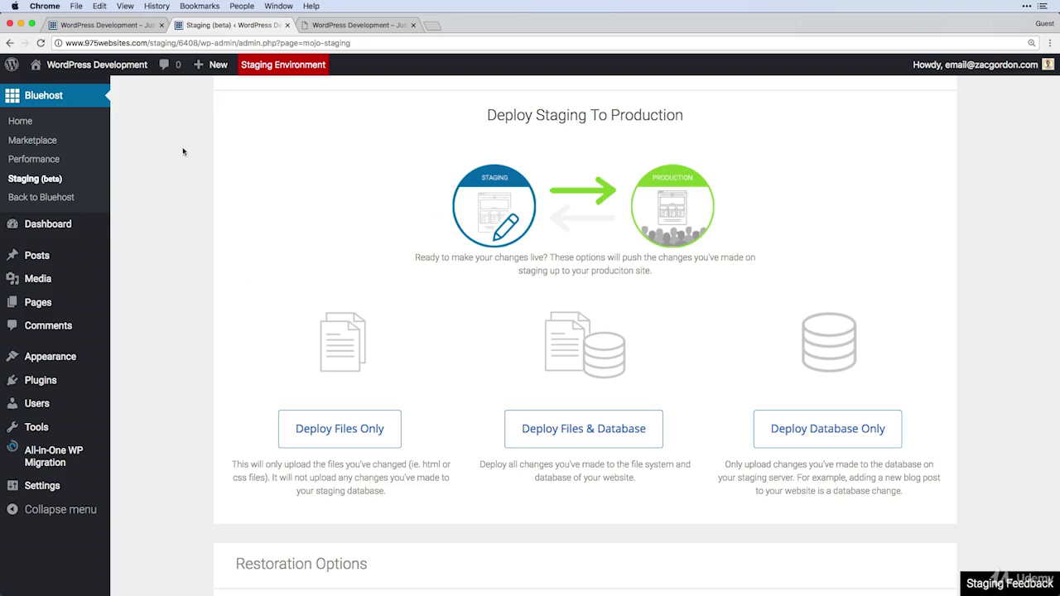
mouse_move(151, 73)
click(125, 26)
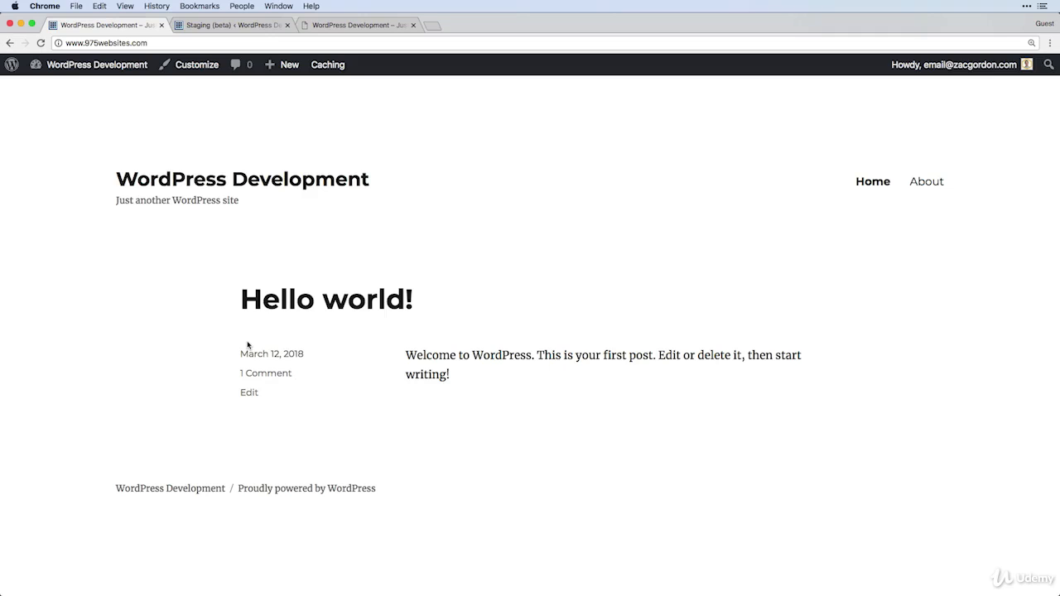
click(133, 42)
double_click(133, 43)
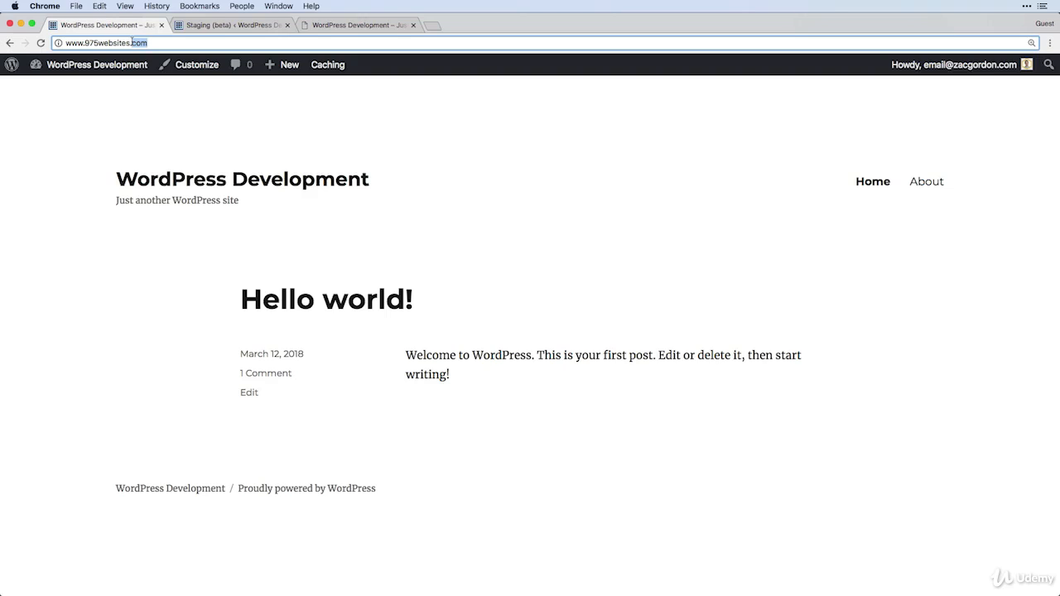
click(114, 132)
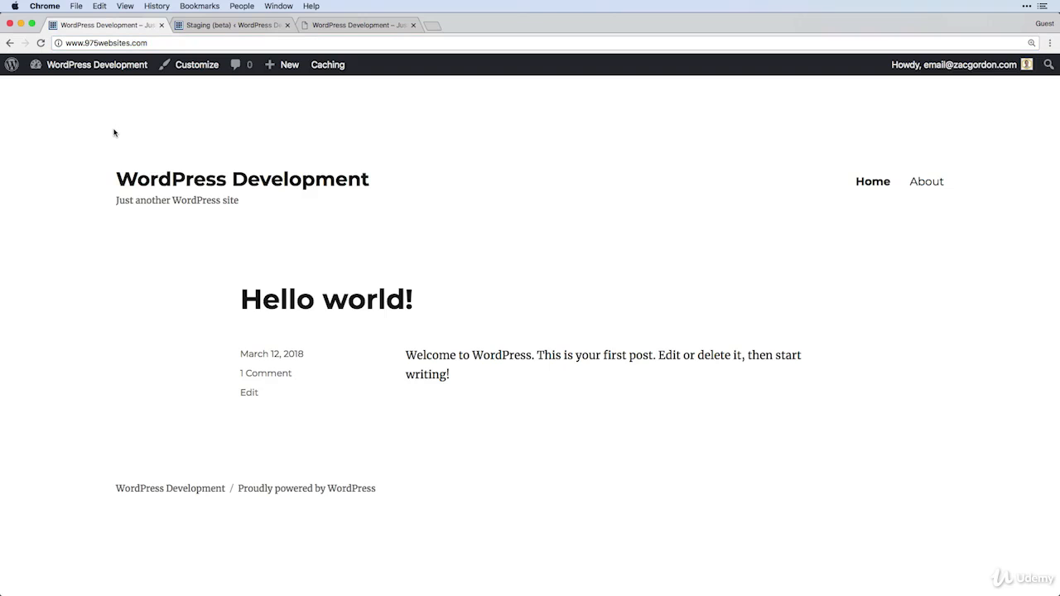